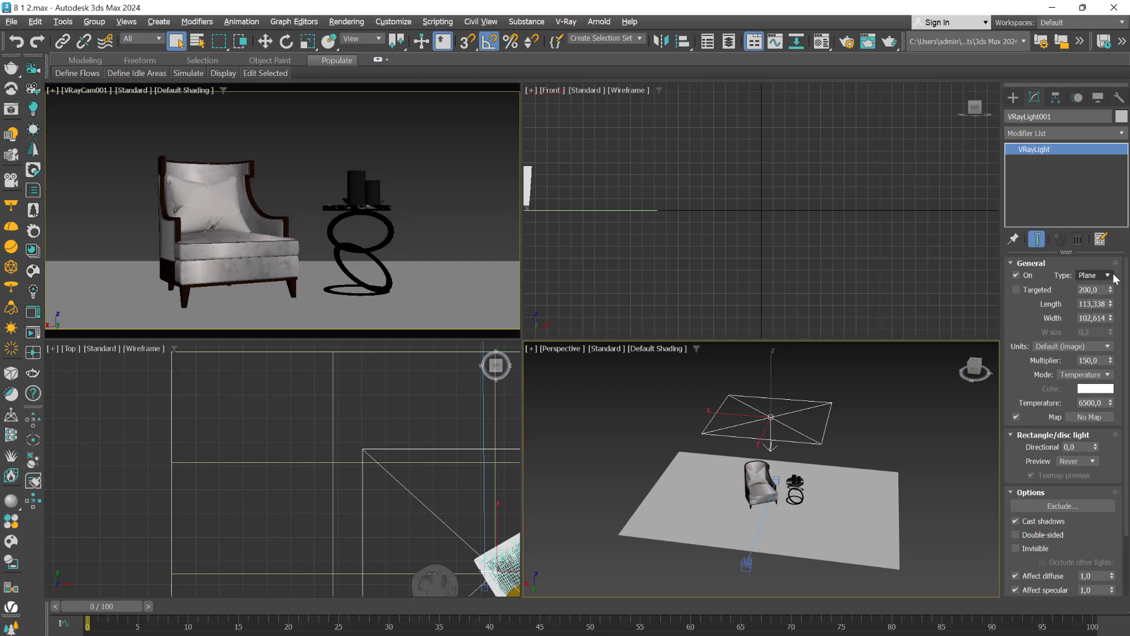
left_click(1108, 276)
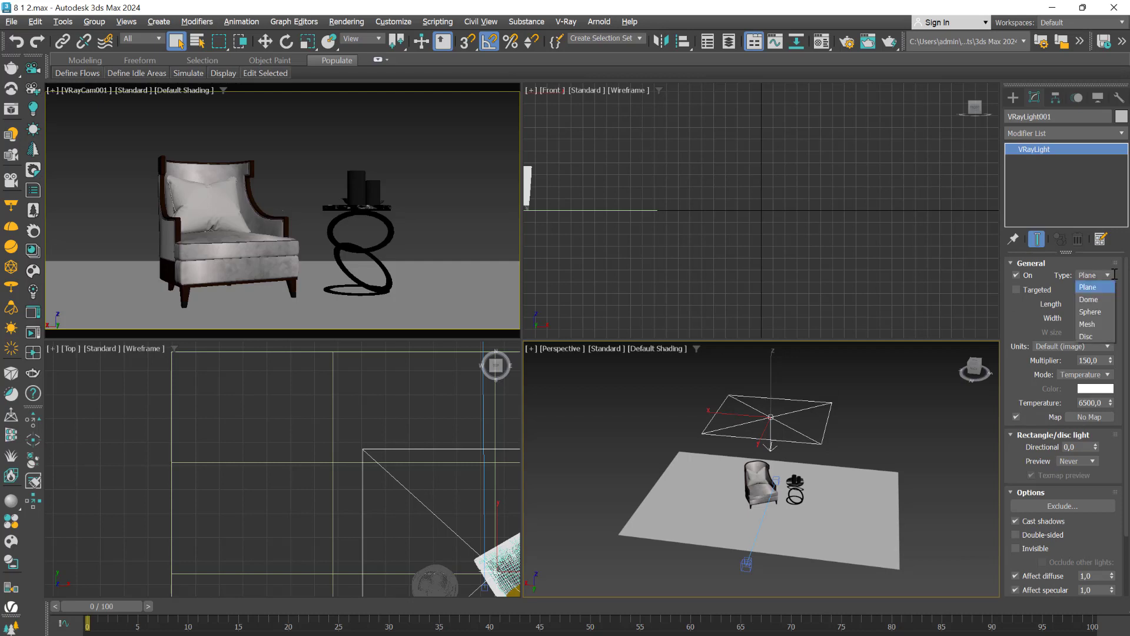
left_click(1088, 287)
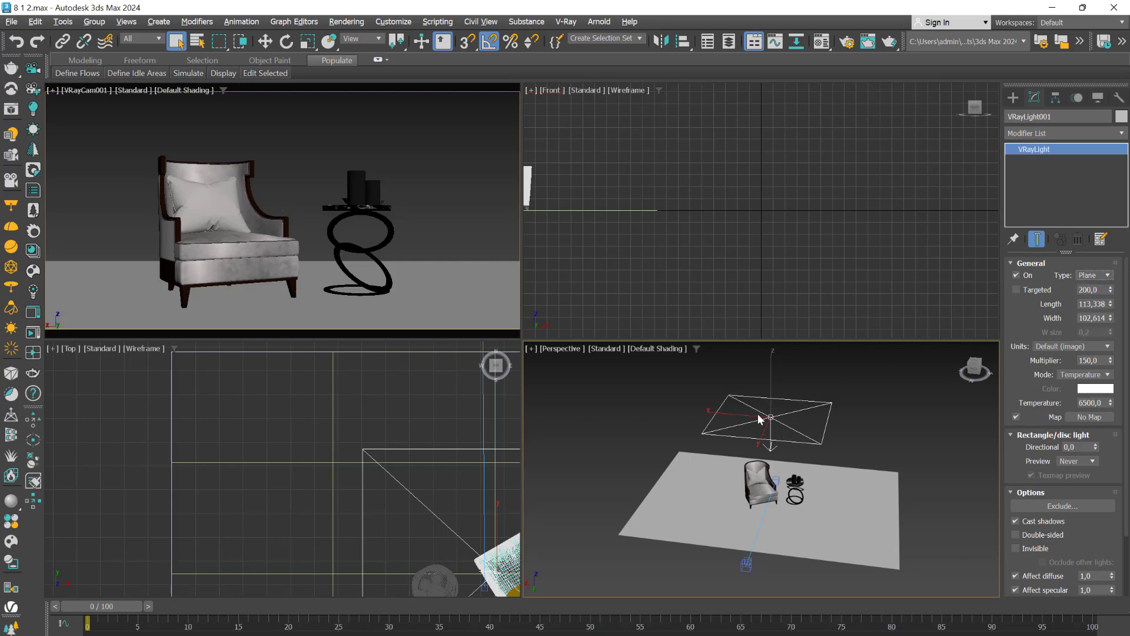
- Create a V-Ray light of type Dome in the empty space beside the floor plane in the perspective view
middle_click_drag(910, 460, 730, 452)
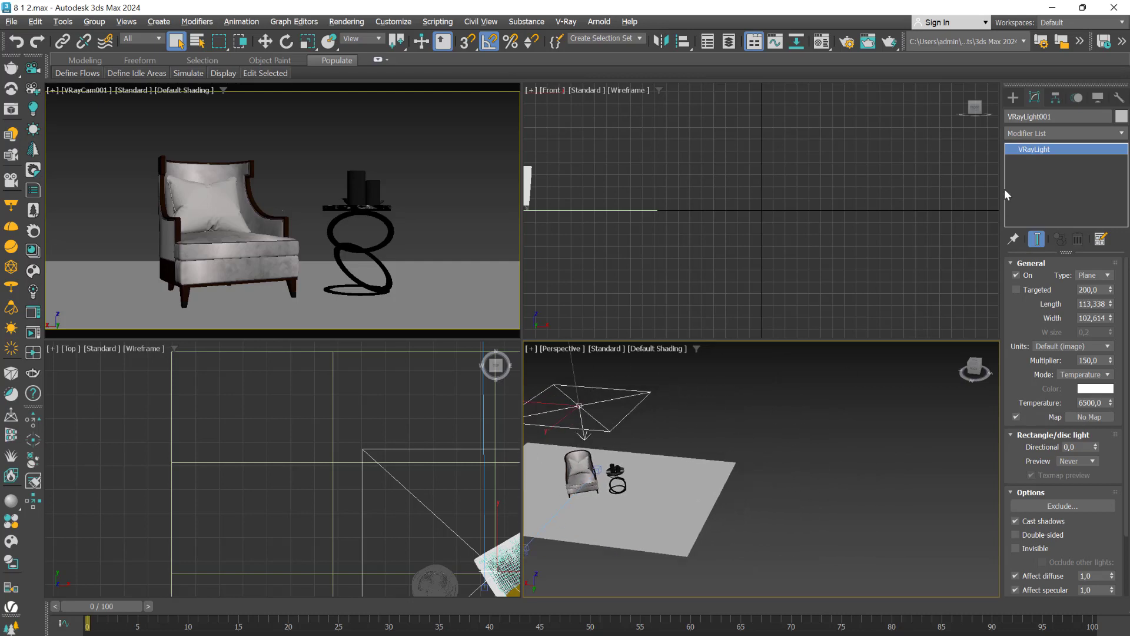
left_click(1014, 98)
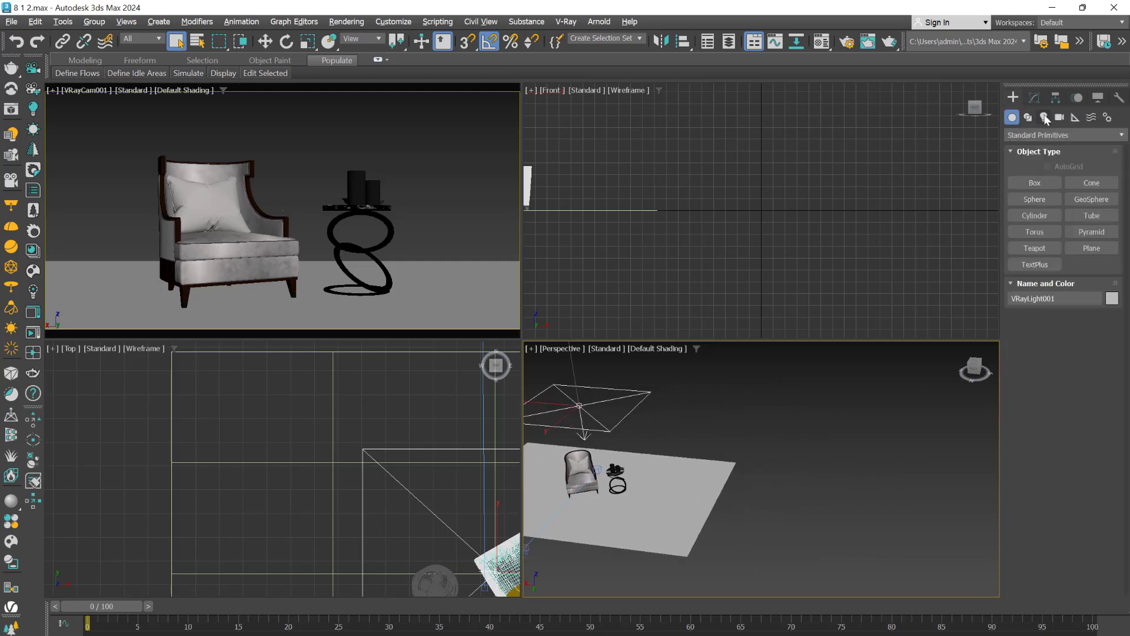
left_click(1044, 118)
left_click(1036, 135)
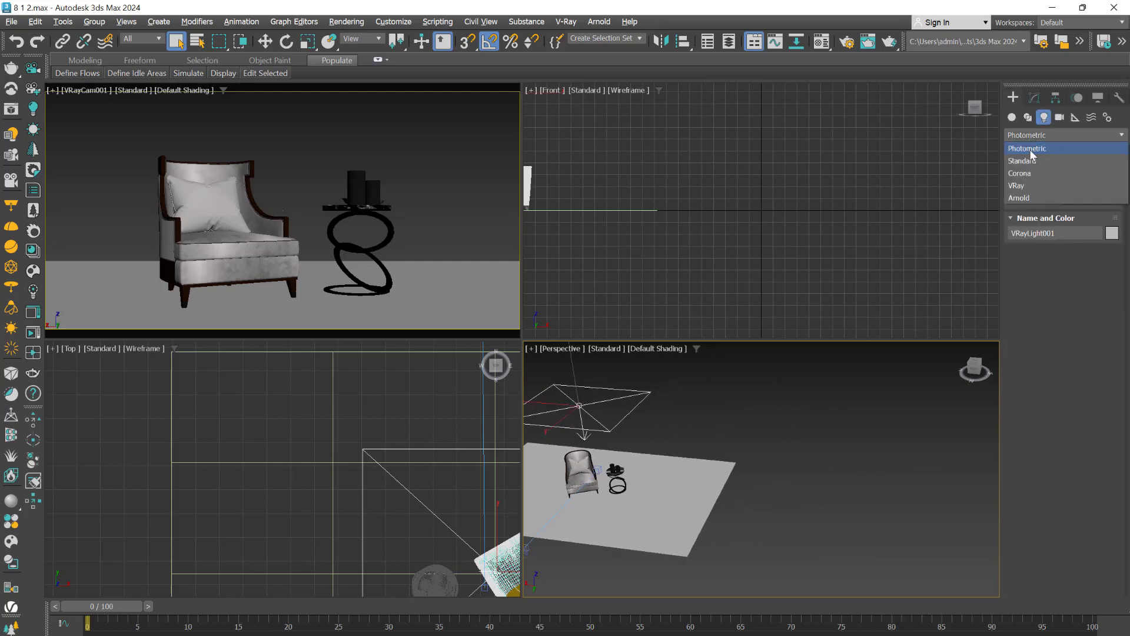
left_click(1031, 188)
left_click(1041, 184)
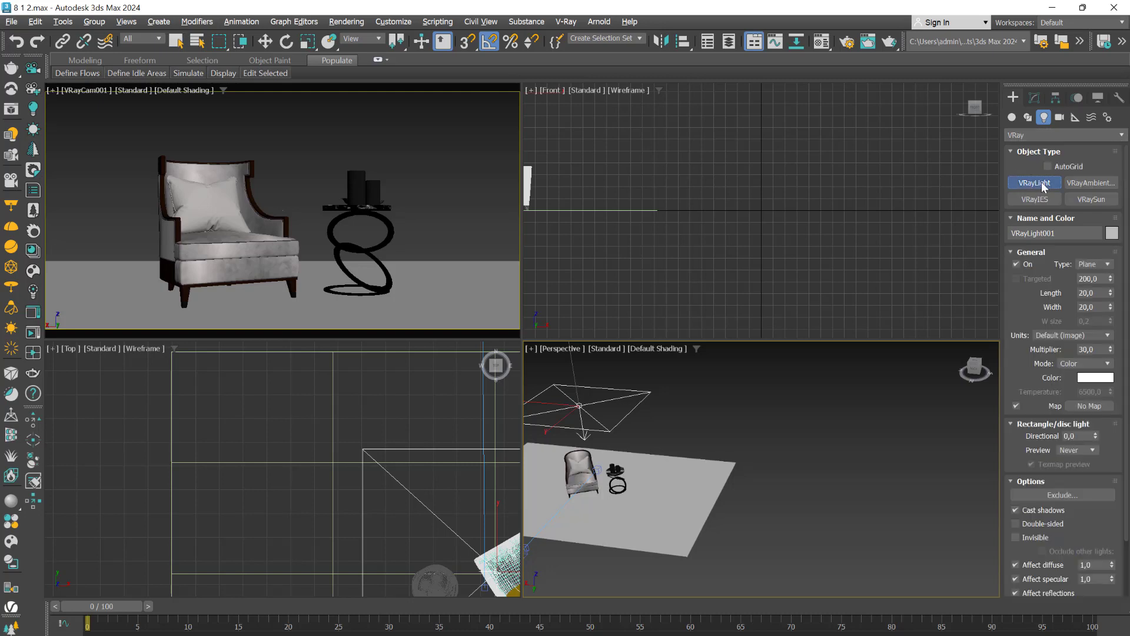
left_click(1101, 266)
left_click(1087, 288)
left_click(891, 466)
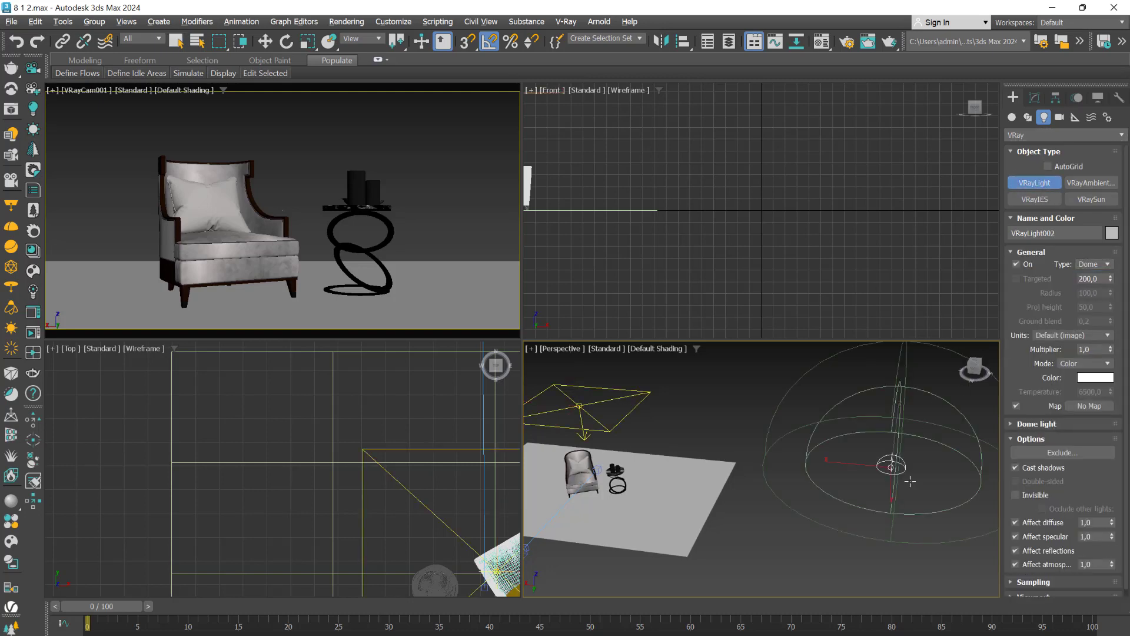
right_click(787, 519)
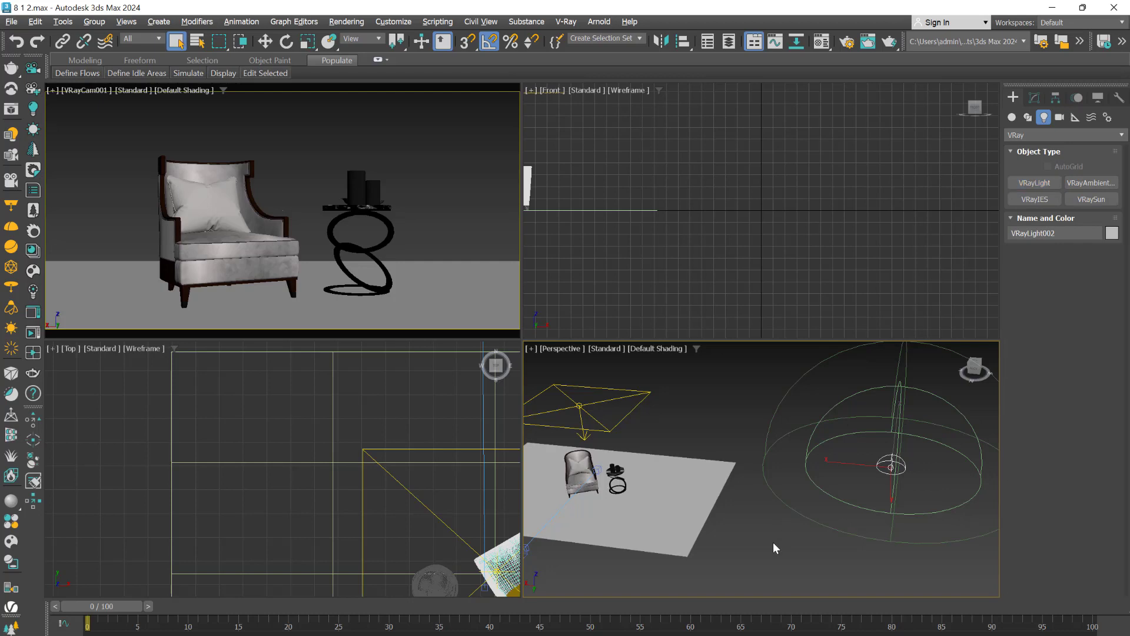
- Delete the dome light placed beside the floor plane
scroll(772, 542, "down", 8)
right_click(912, 523)
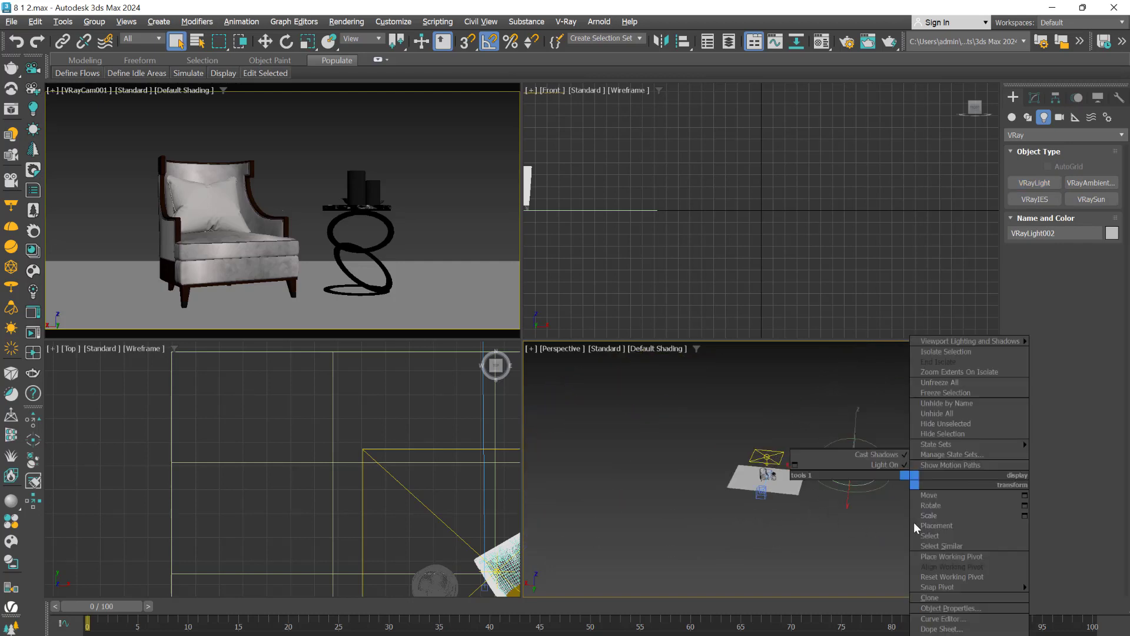
key("Delete")
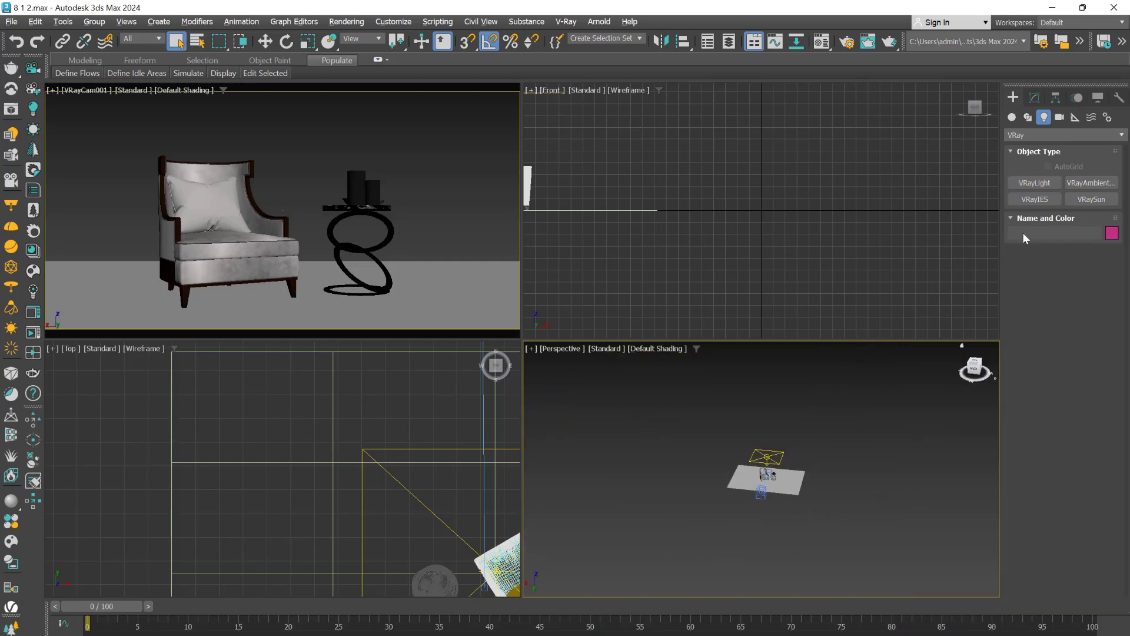
- Draw a sphere with a radius of about 747 enclosing the whole scene, and undo it
left_click(1012, 117)
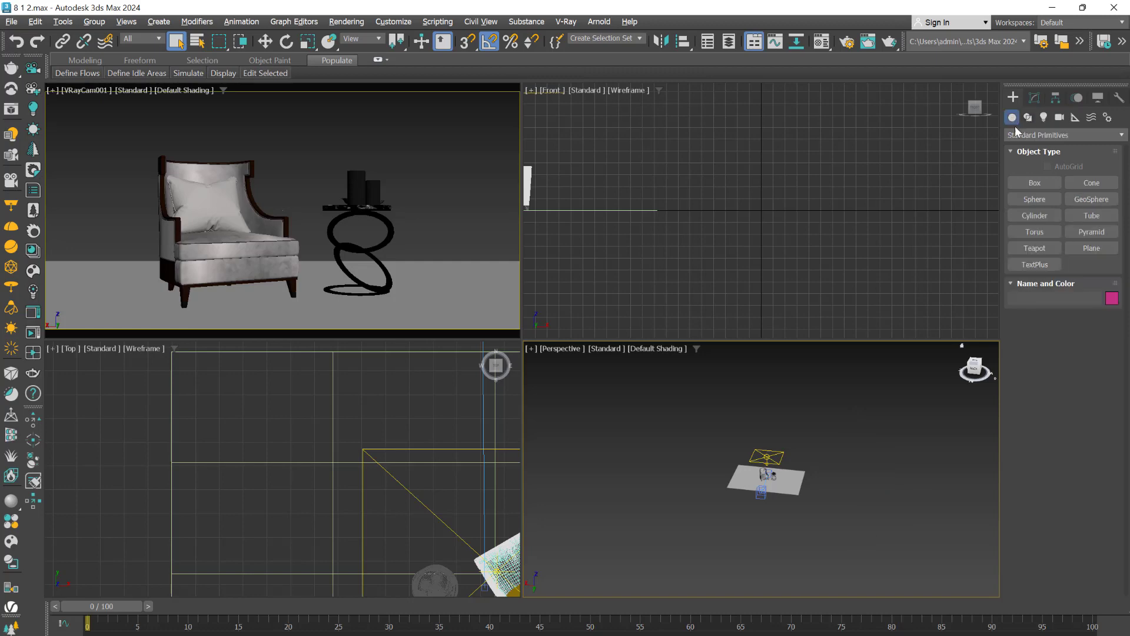
left_click(1034, 199)
left_click_drag(765, 481, 780, 612)
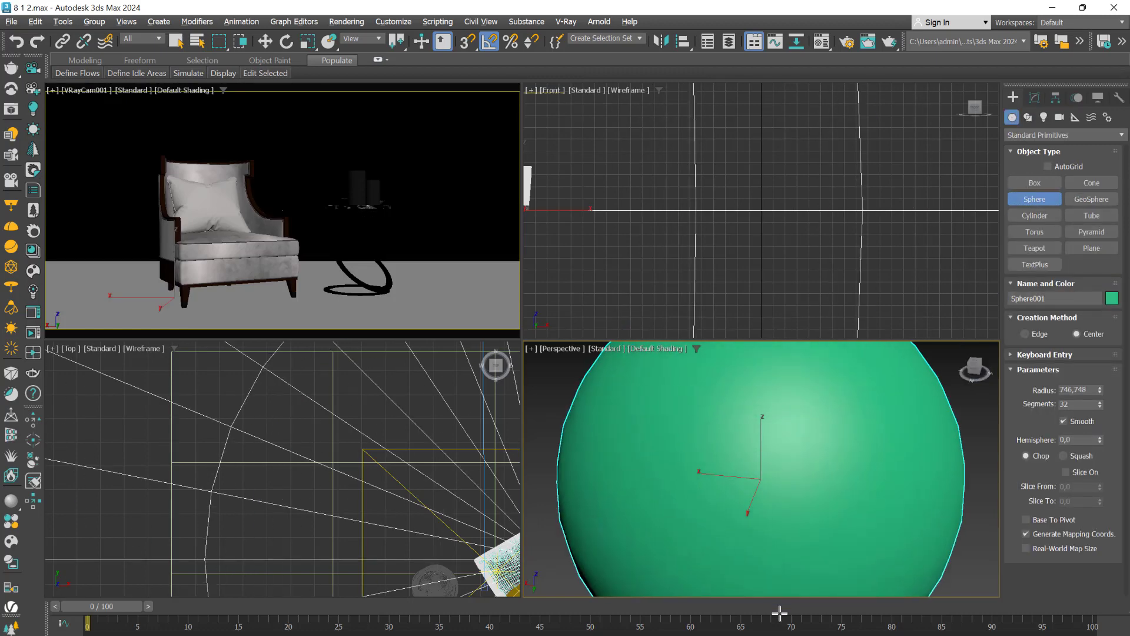
scroll(878, 479, "down", 4)
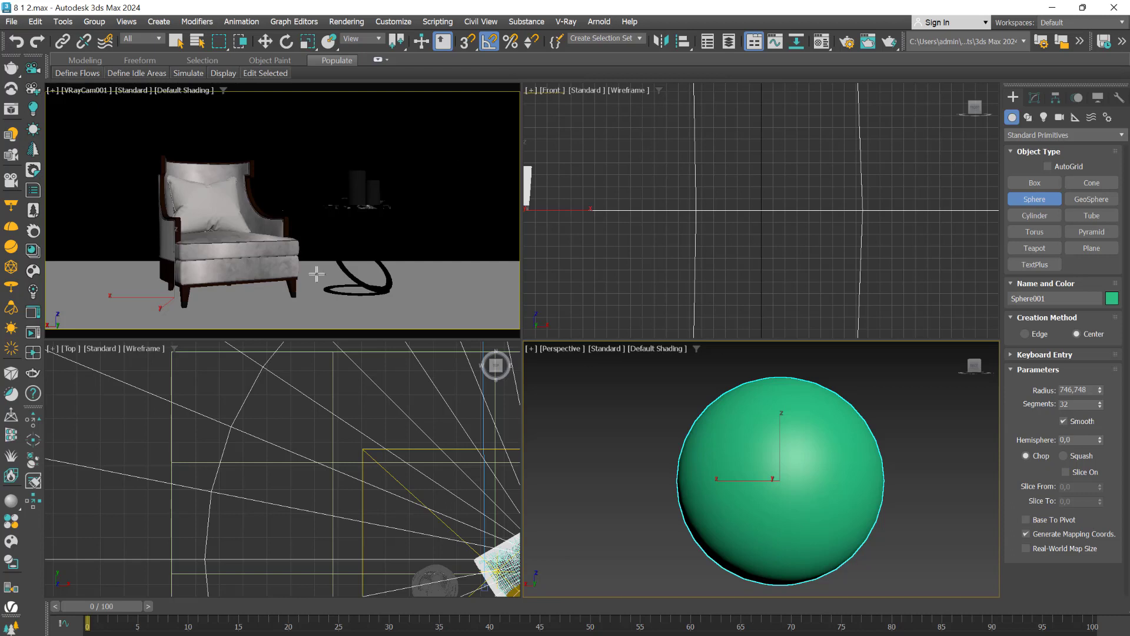
key("ctrl+z")
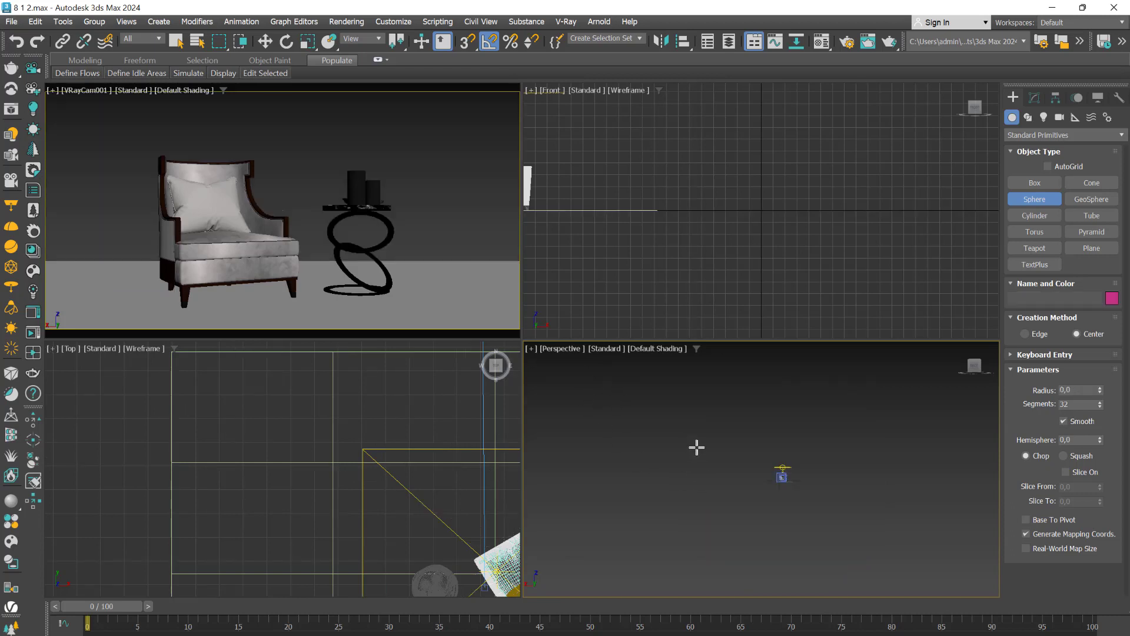
- Start an interactive V-Ray (IPR) render of the VRayCam001 camera view
scroll(739, 480, "up", 10)
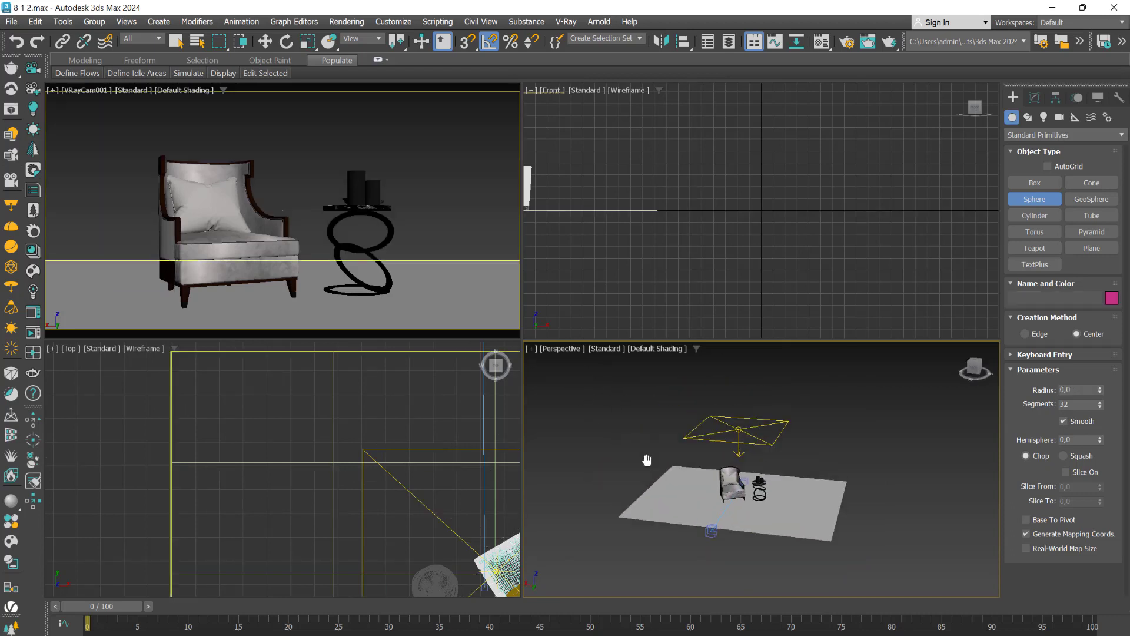
left_click(303, 146)
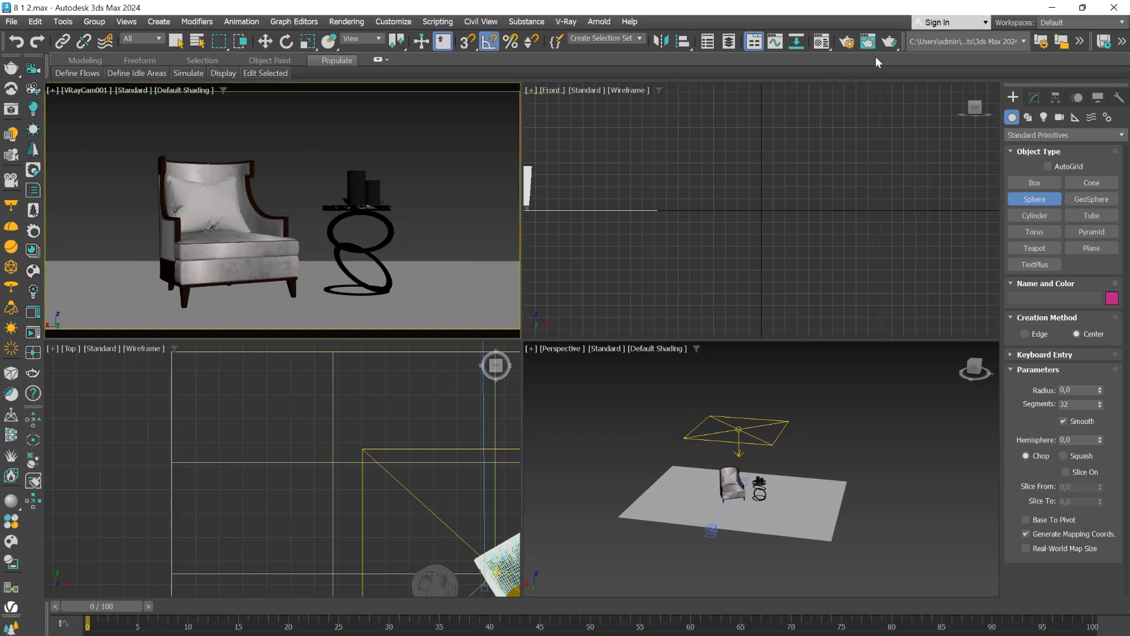
left_click(854, 45)
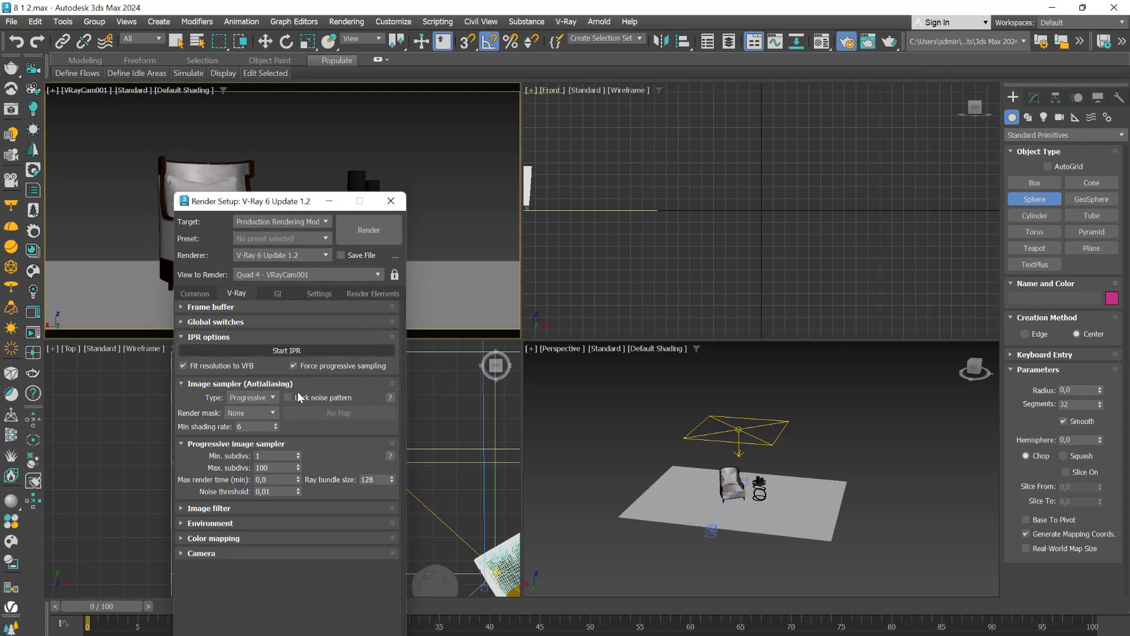
left_click(311, 351)
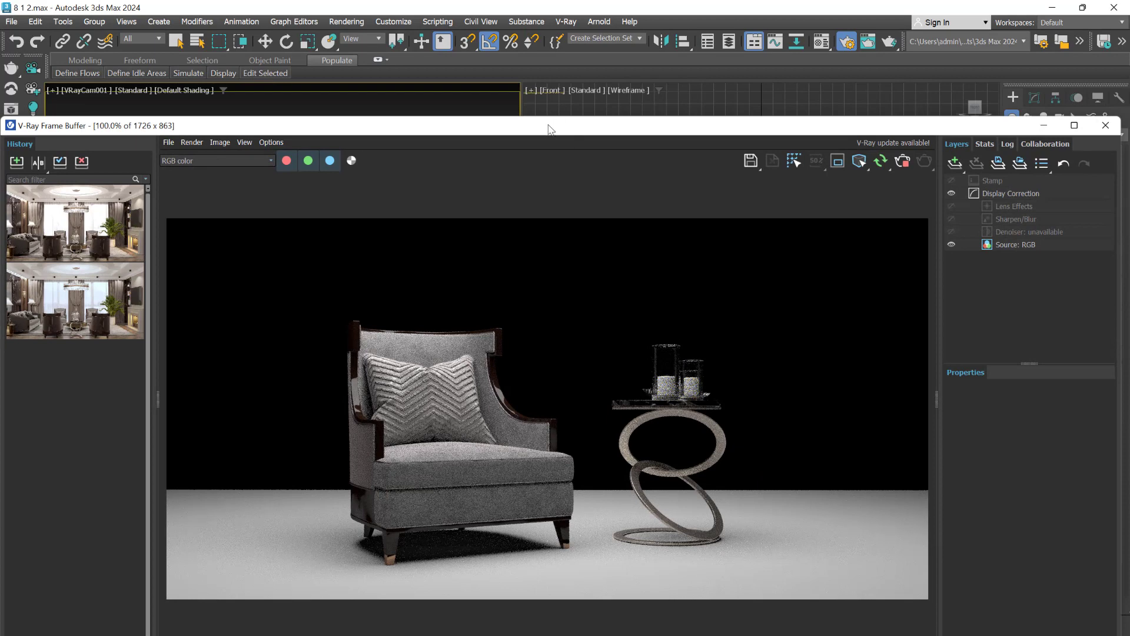
- Select the plane light above the armchair and change its type to Dome, keeping the camera view as the rendered view
left_click_drag(548, 129, 602, 519)
left_click(824, 402)
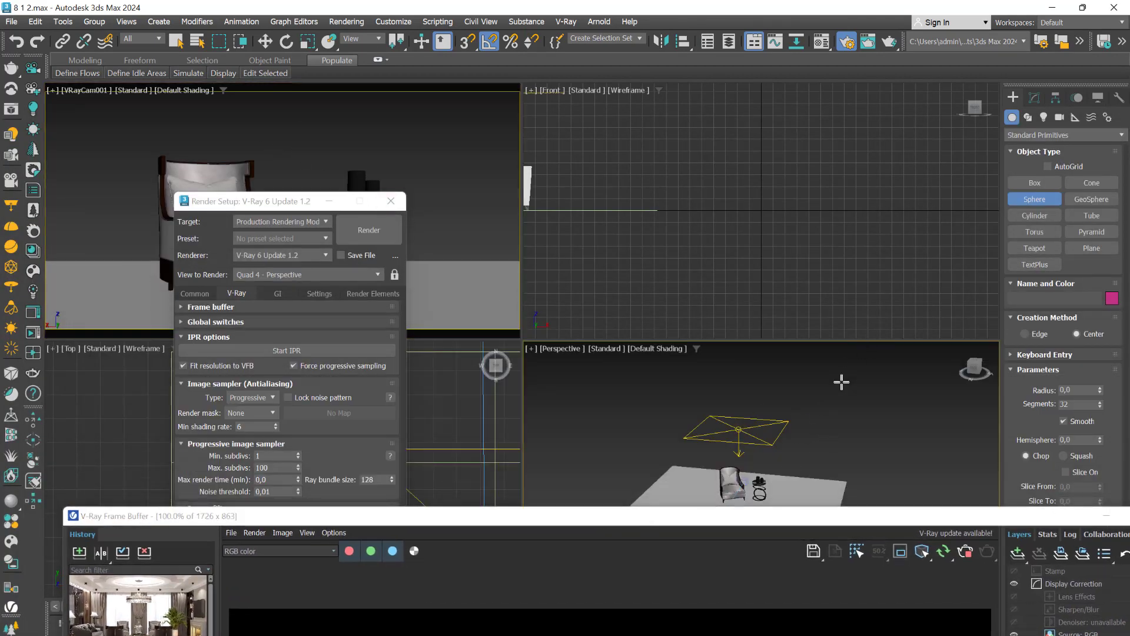
right_click(841, 383)
left_click(751, 435)
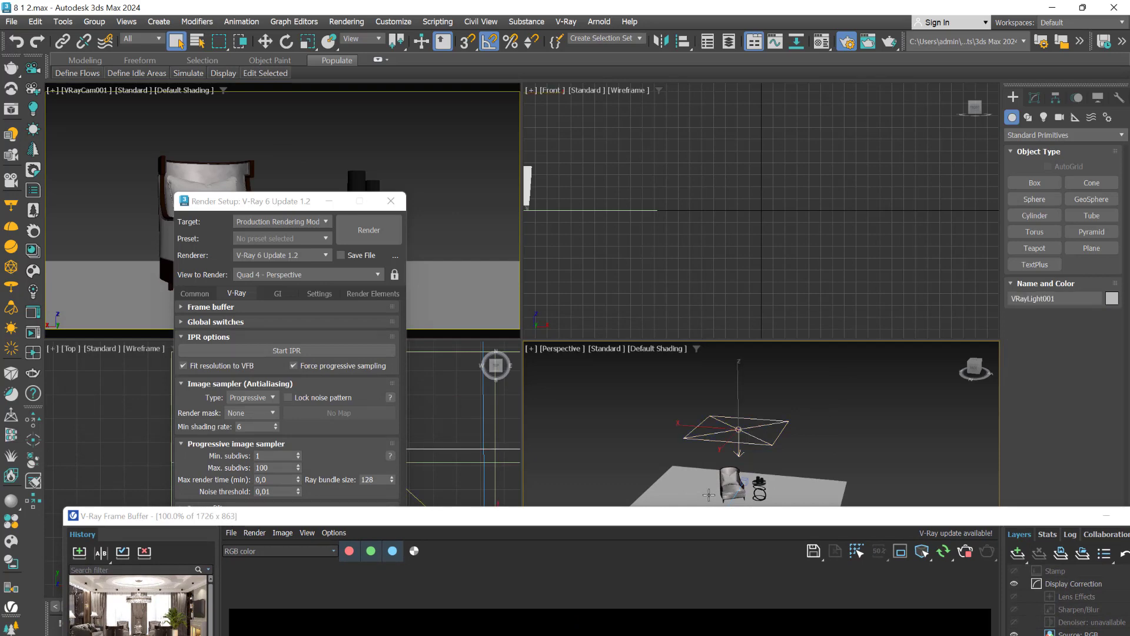
left_click_drag(692, 518, 549, 395)
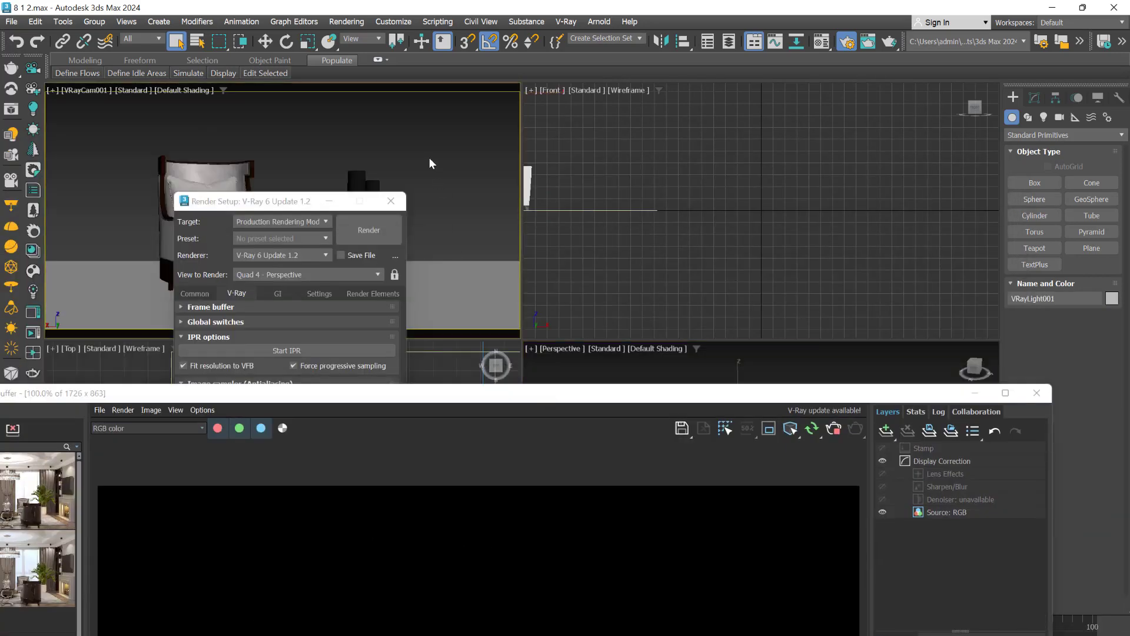
left_click(1035, 98)
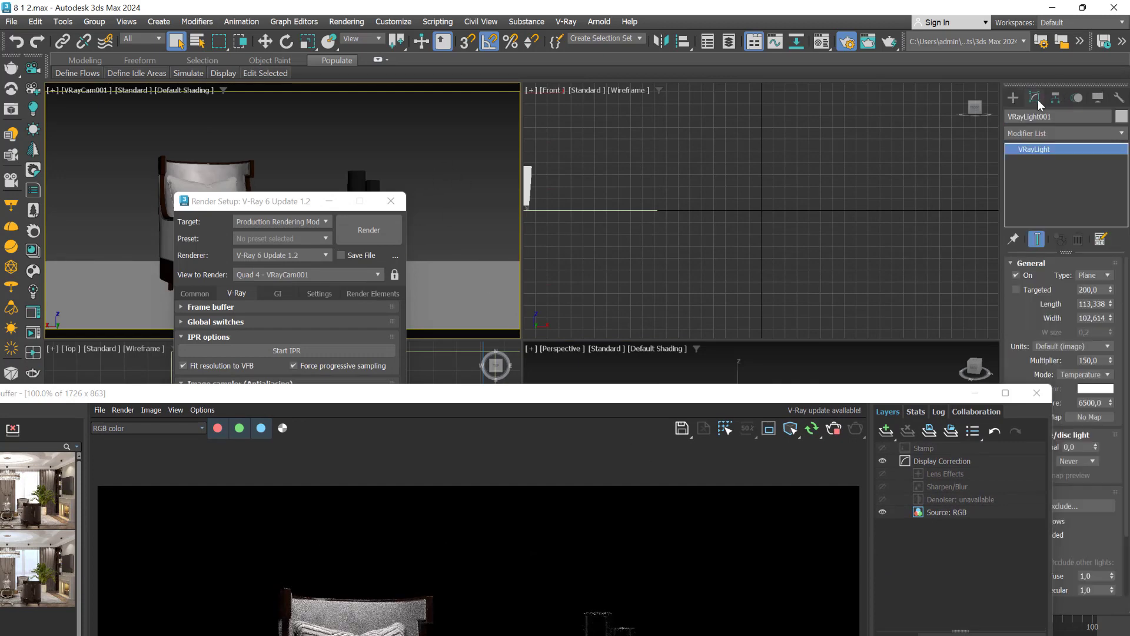
left_click_drag(821, 396, 713, 164)
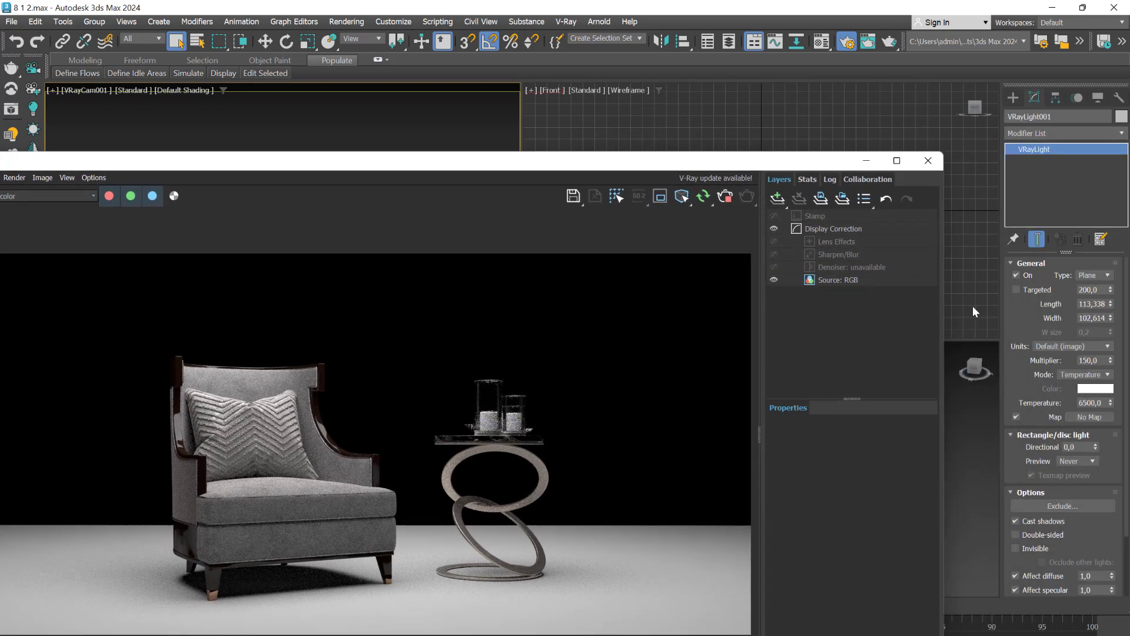
left_click(1109, 277)
left_click(1098, 297)
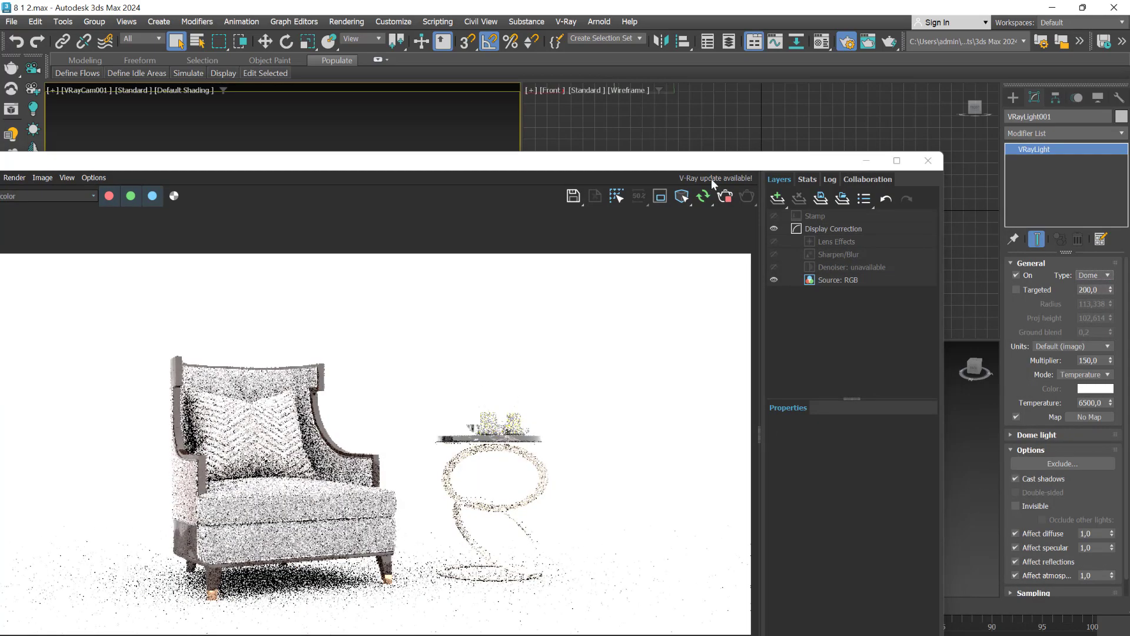
- Uncover the dome light in the perspective view, bring the render back into view and set the light's multiplier to 30
left_click_drag(686, 159, 679, 514)
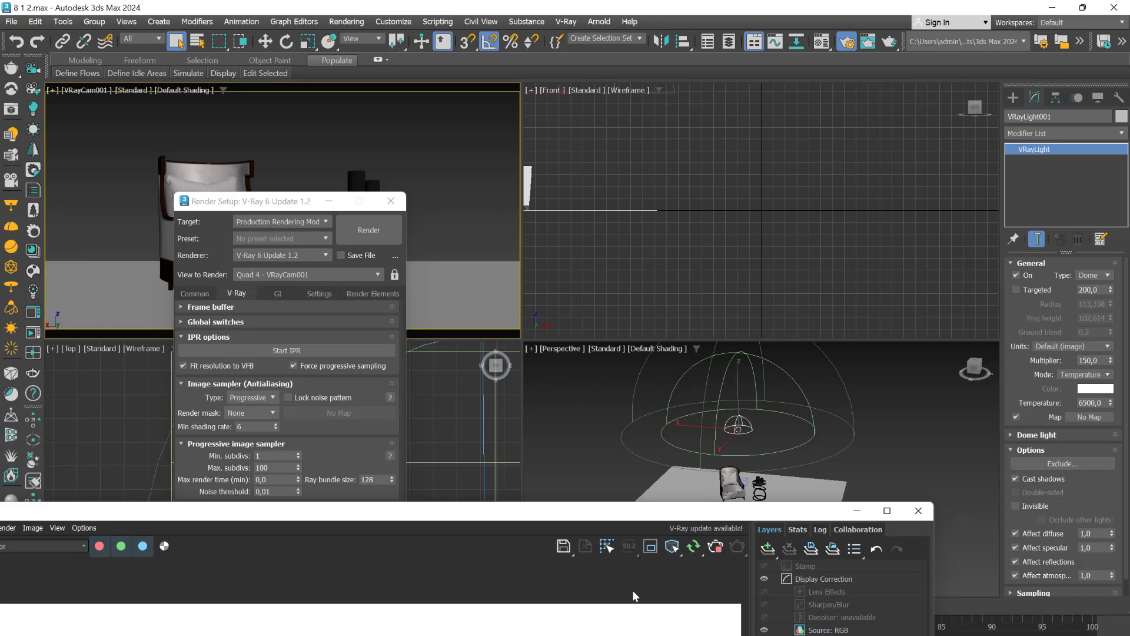
left_click_drag(551, 512, 625, 104)
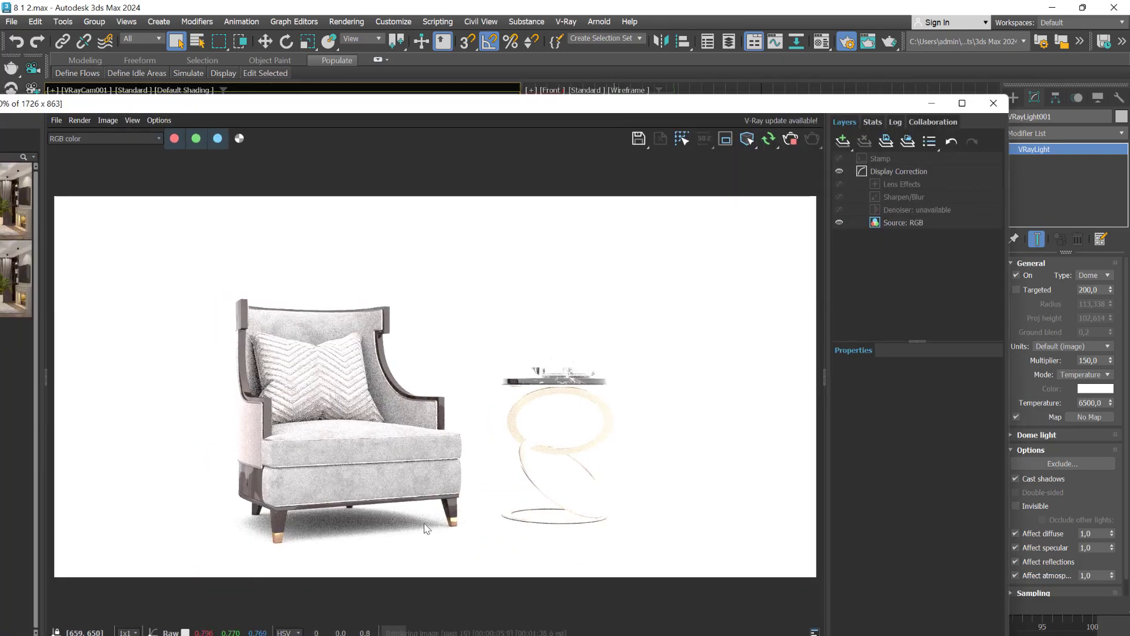
double_click(1090, 361)
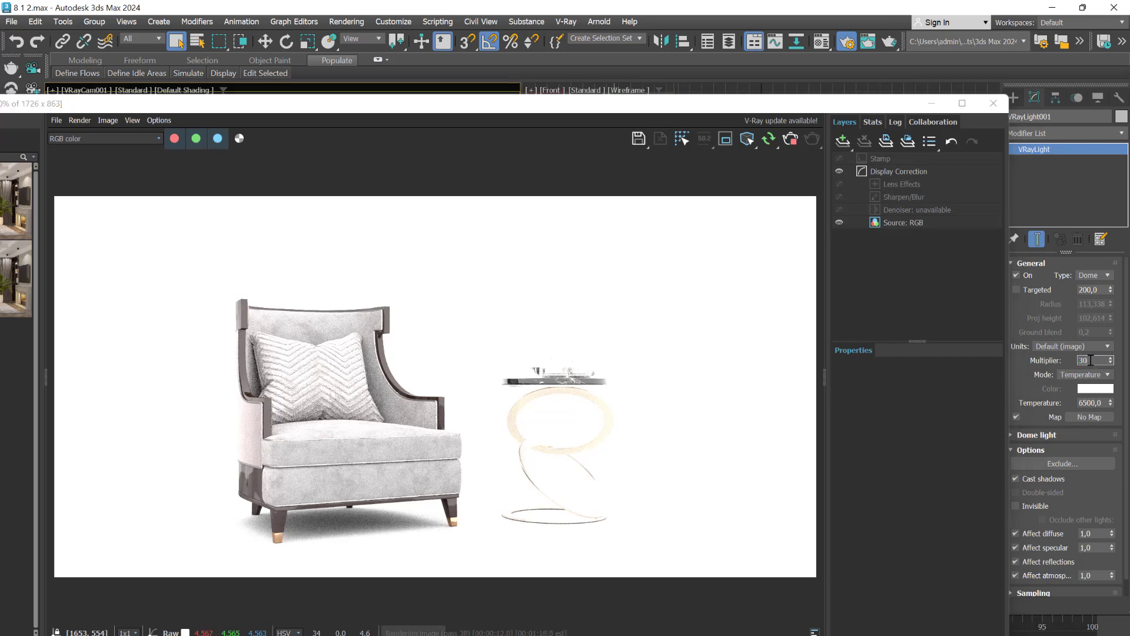
type("30")
key("Return")
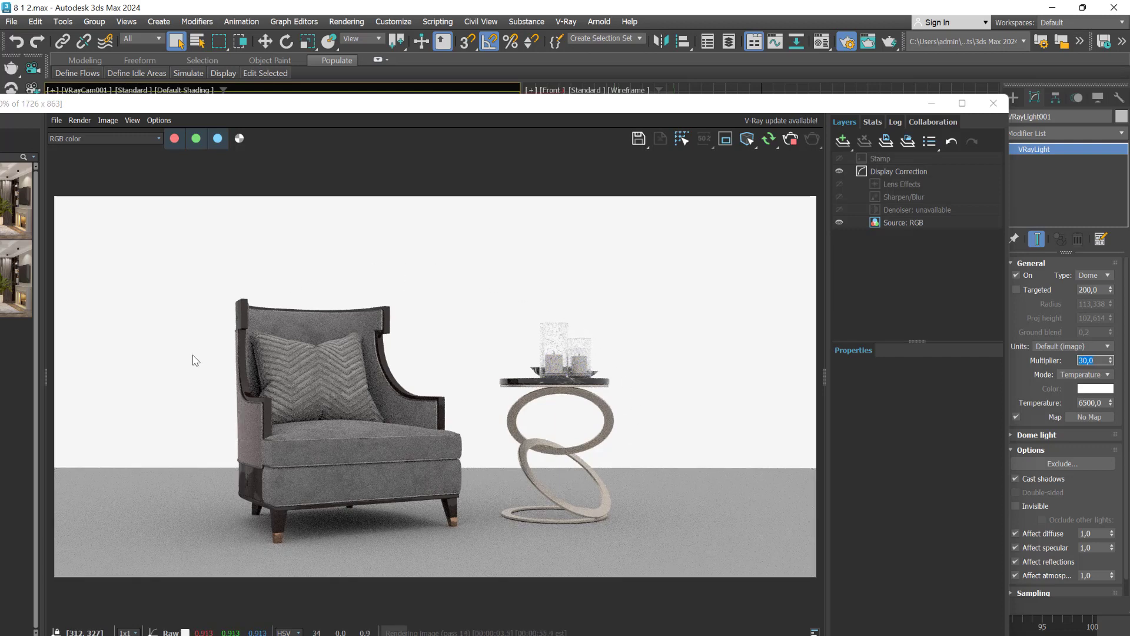
- Try a multiplier of 1 on the dome light and return it to 30
type("1")
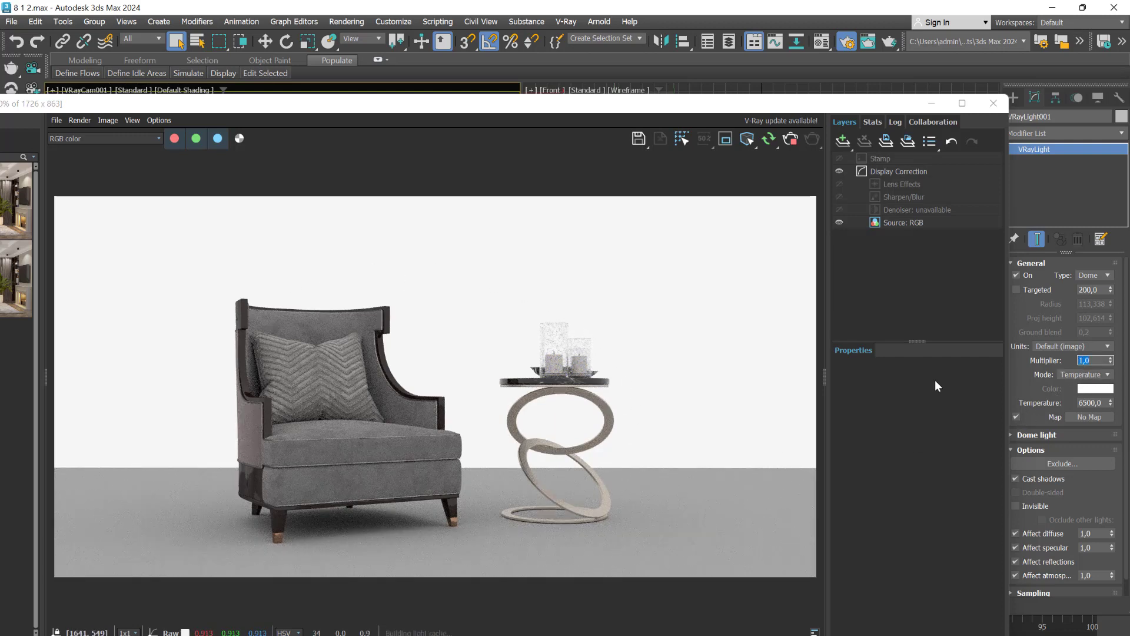
key("Return")
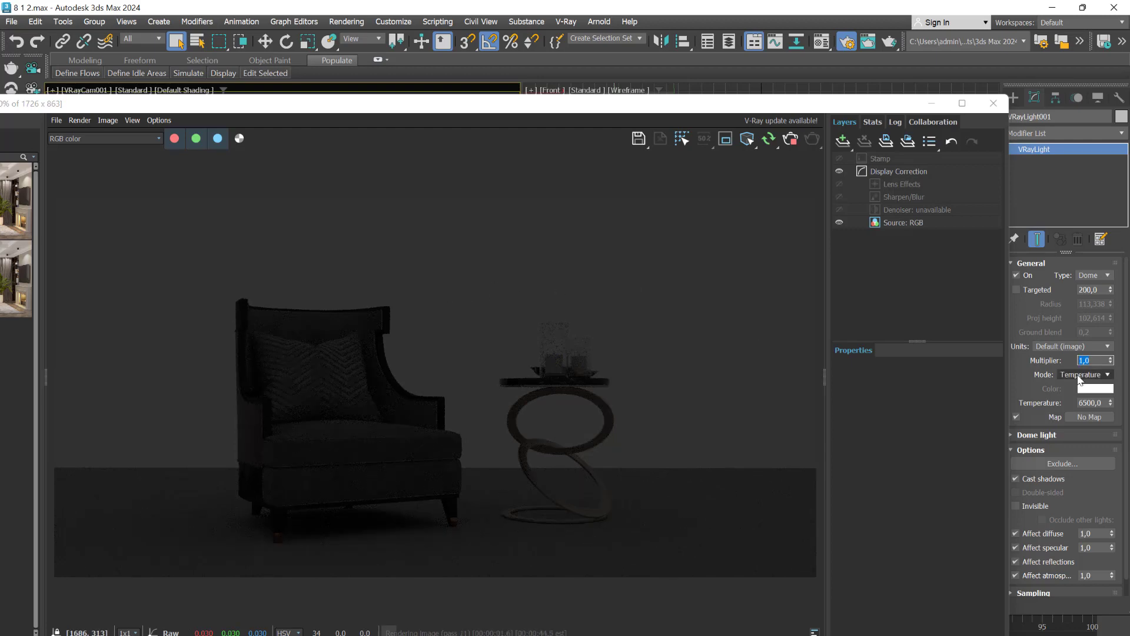
type("3")
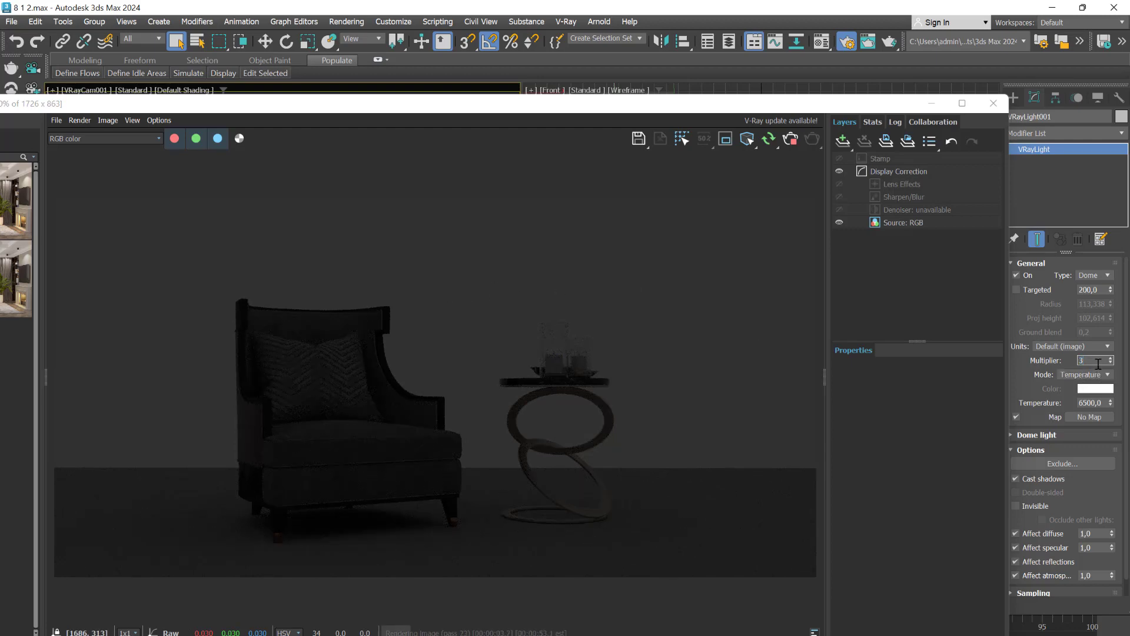
type("0")
key("Return")
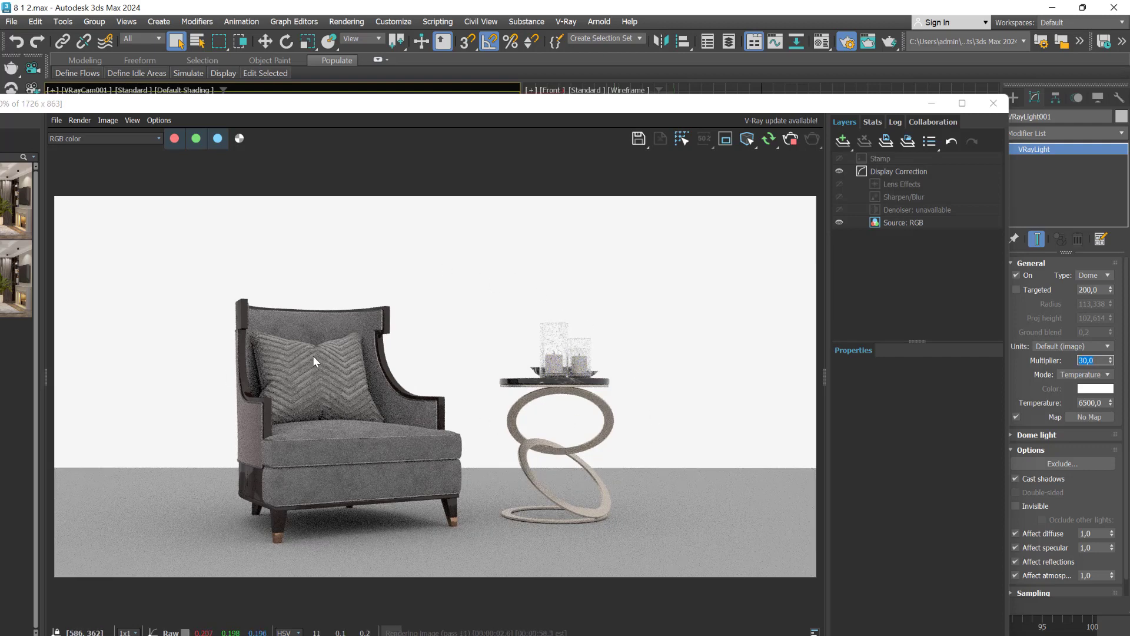
- Turn on the dome light's Invisible option to compare the render background, and turn it off again
left_click(1087, 404)
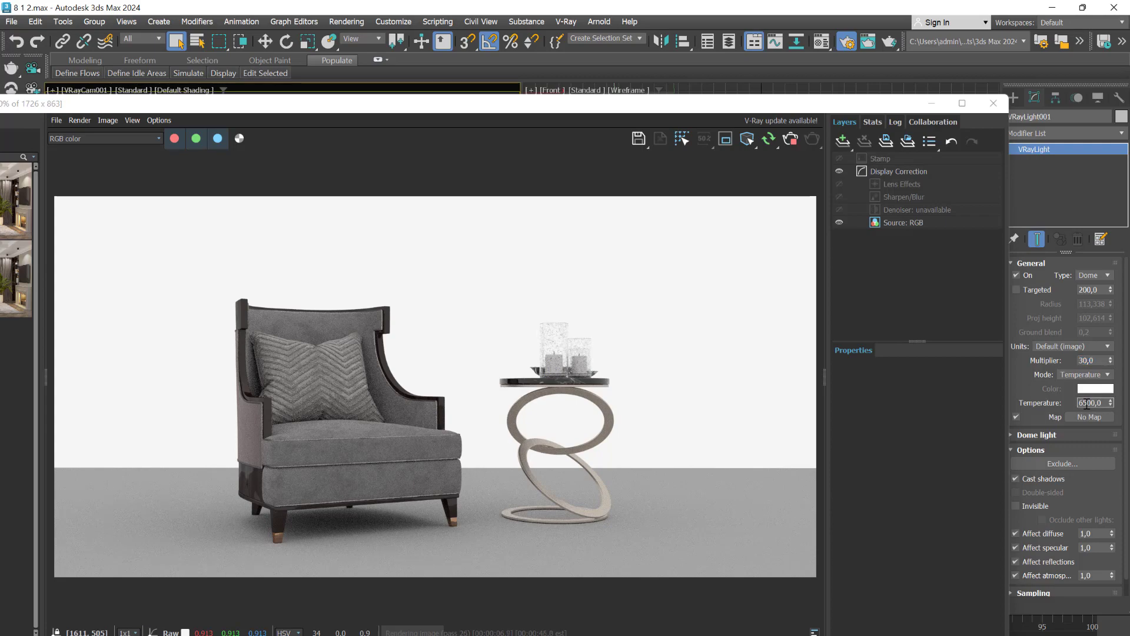
left_click(1015, 506)
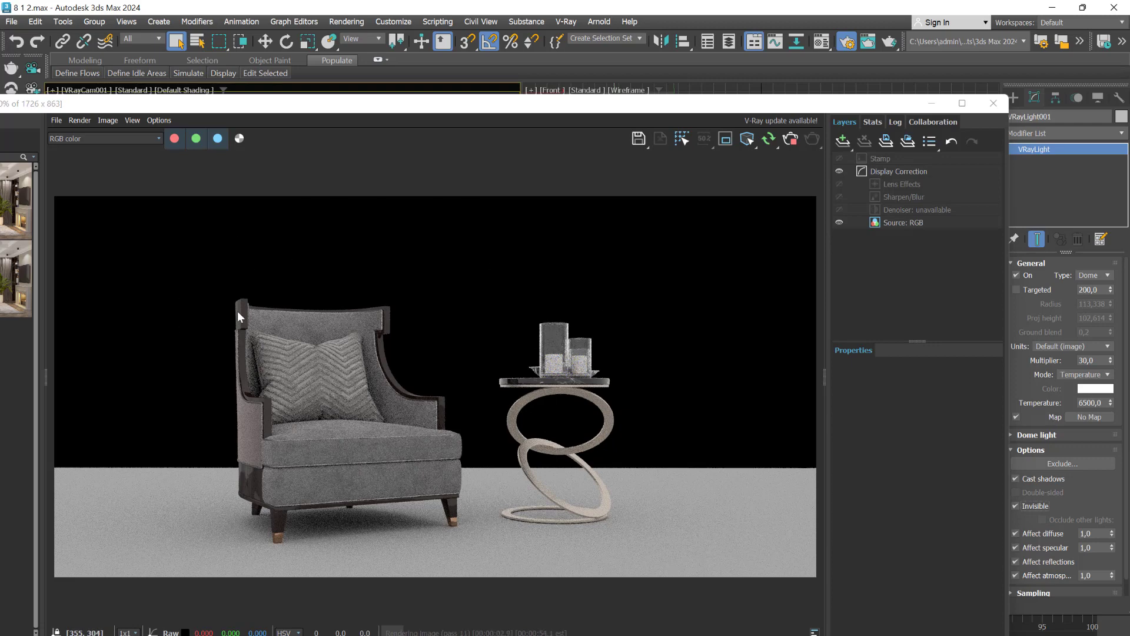
left_click(1016, 506)
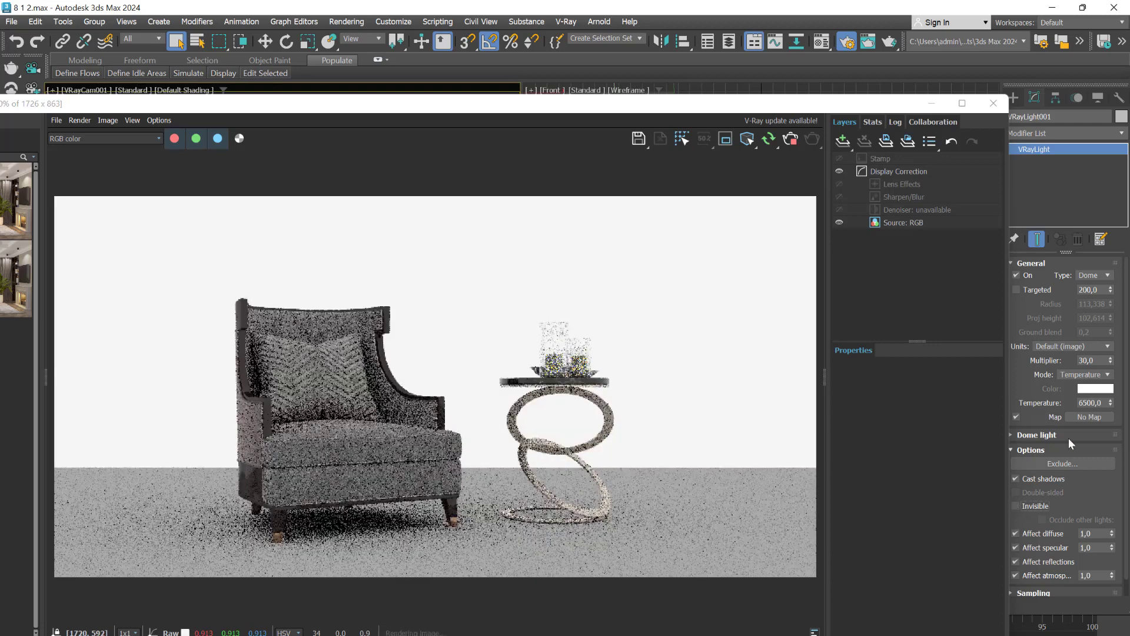
- Try a temperature of 4500 on the dome light and return it to 6500
left_click(1083, 404)
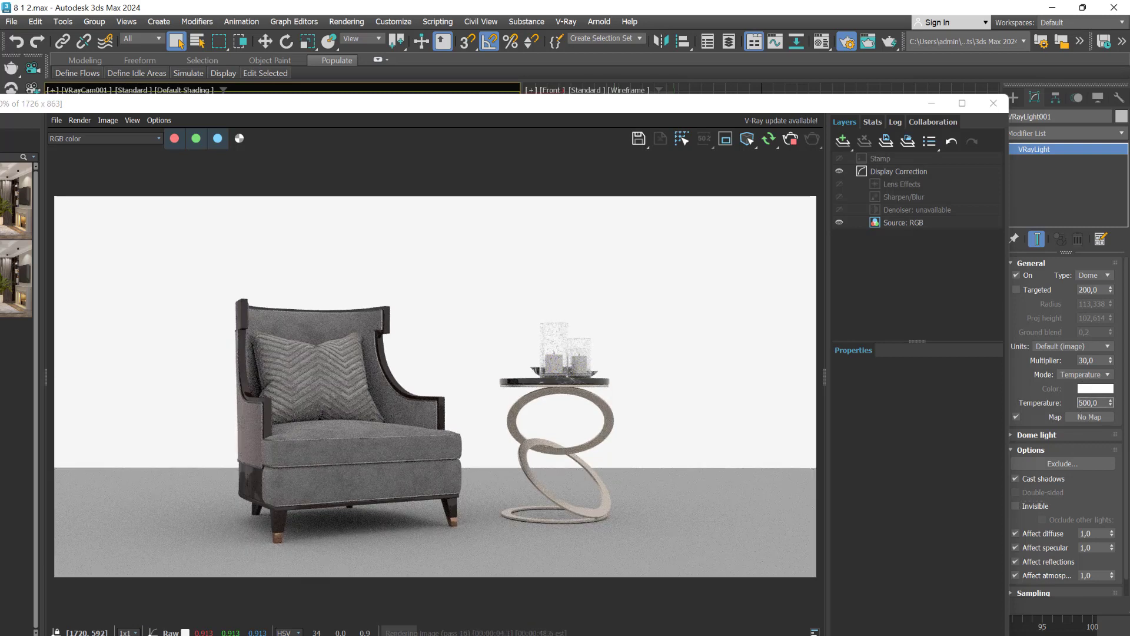
type("4")
key("Return")
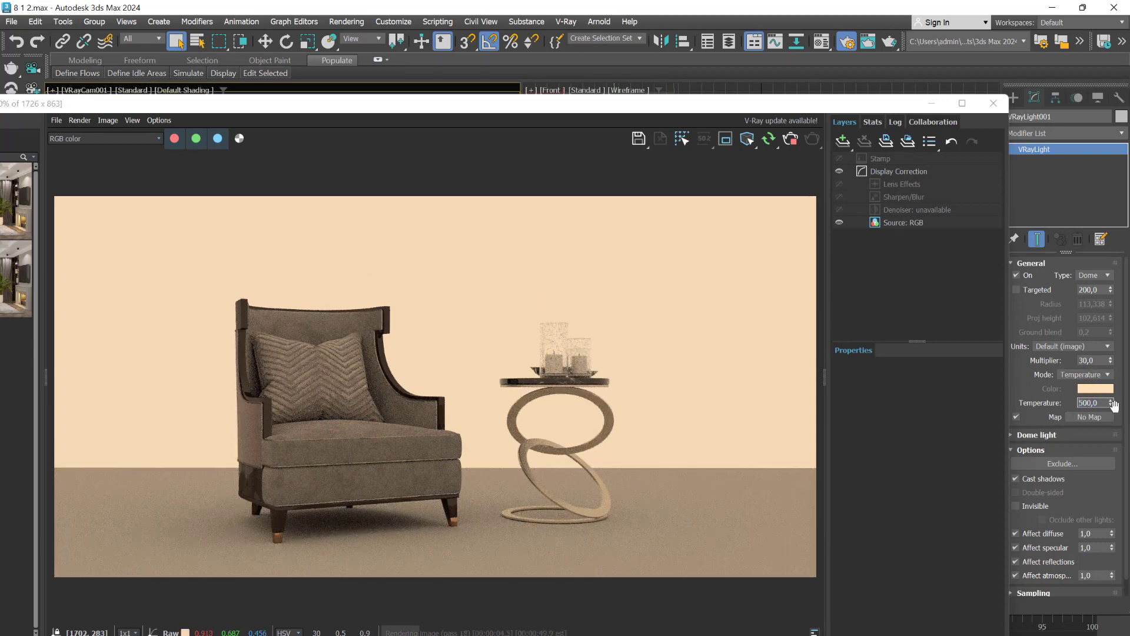
type("6")
key("Return")
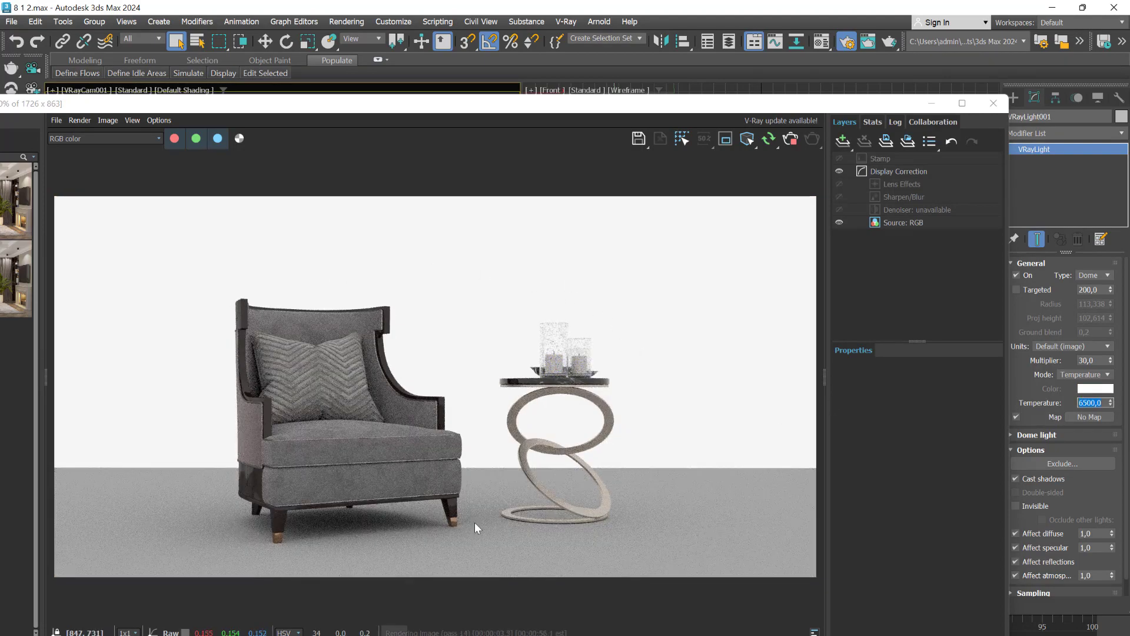
- Stop the interactive render and close the frame buffer and the render setup
left_click(792, 142)
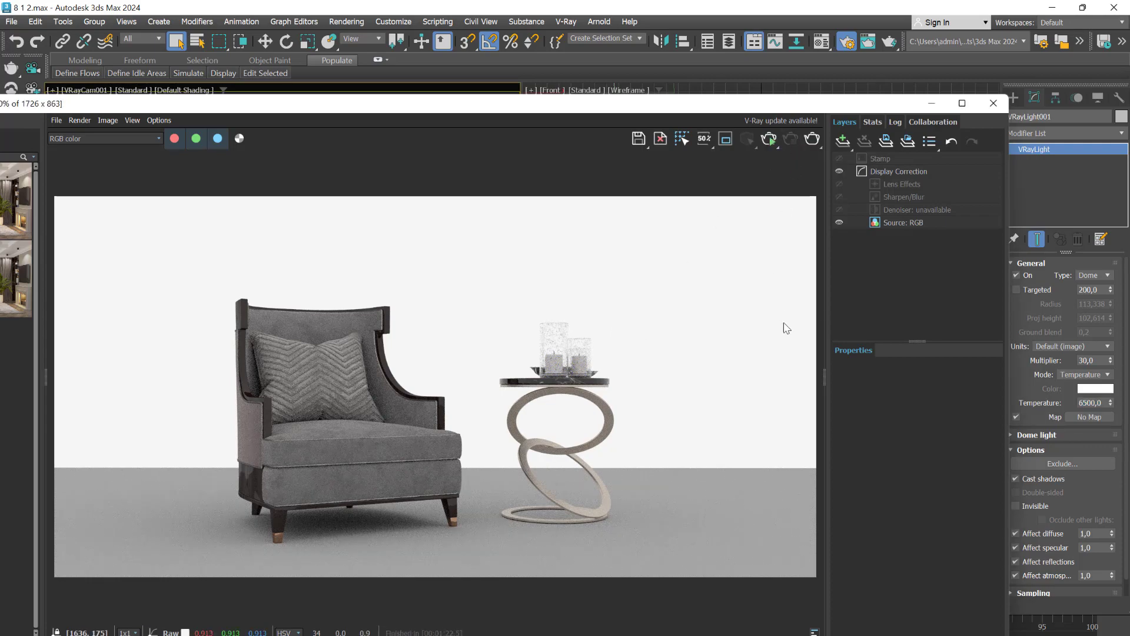
left_click(994, 104)
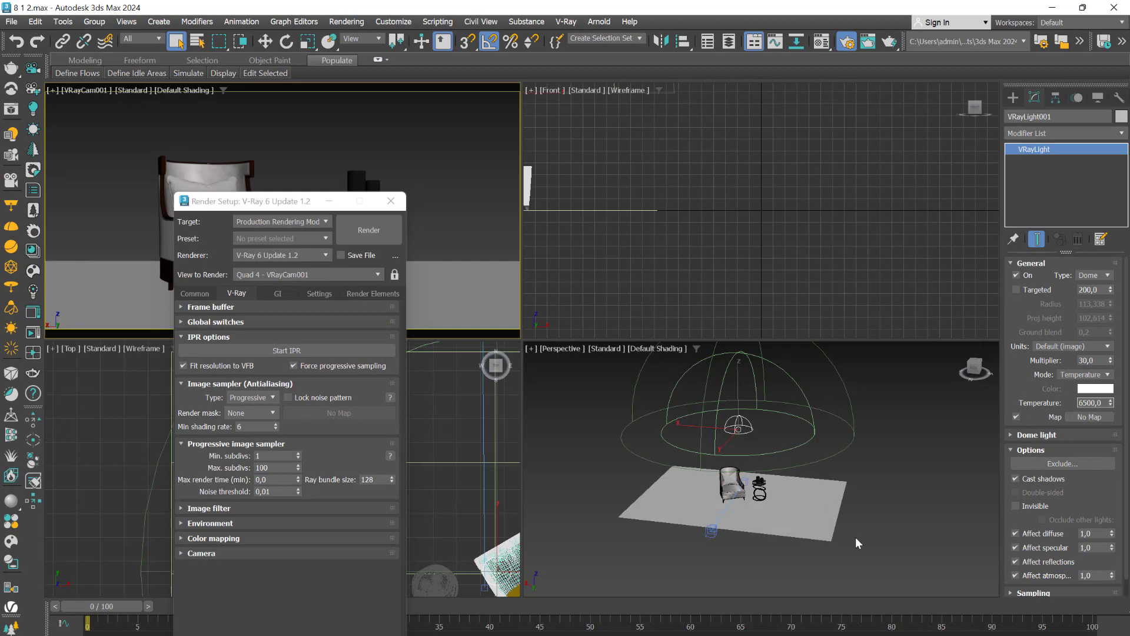
left_click(392, 201)
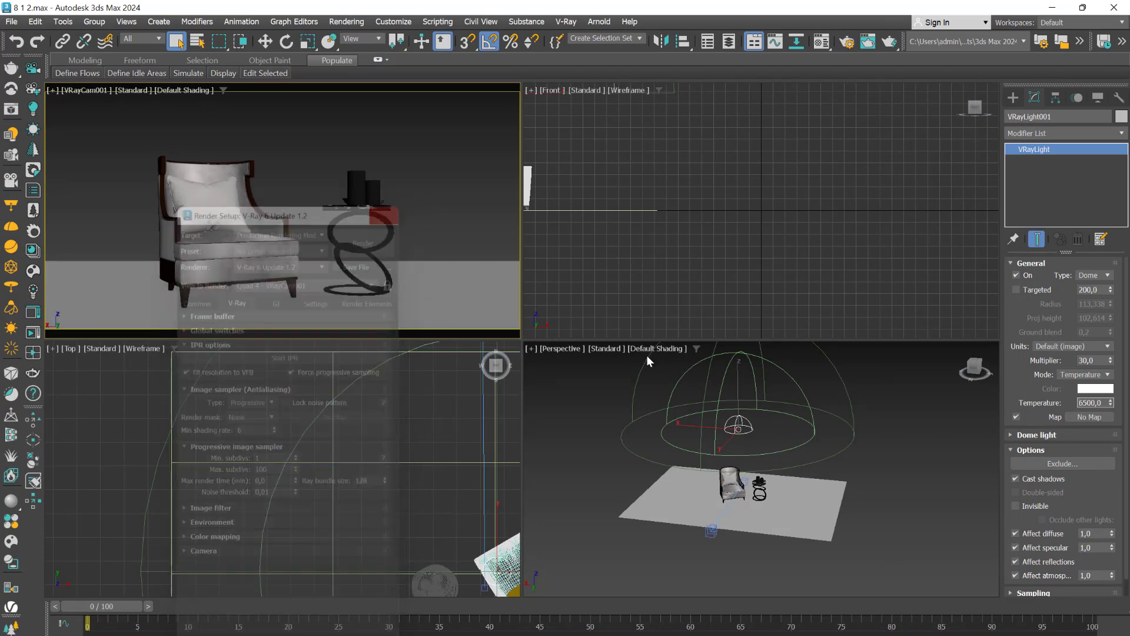
- Reselect the dome light and start an interactive render of the perspective view, orbited to a low side view with the light's settings uncovered
left_click(899, 457)
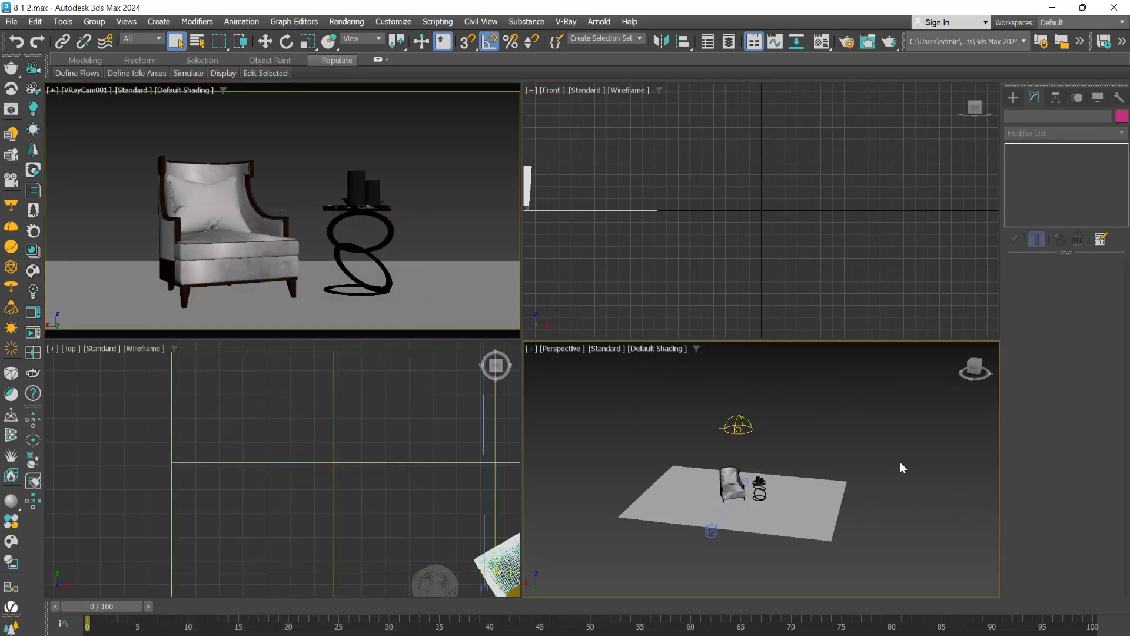
left_click(736, 423)
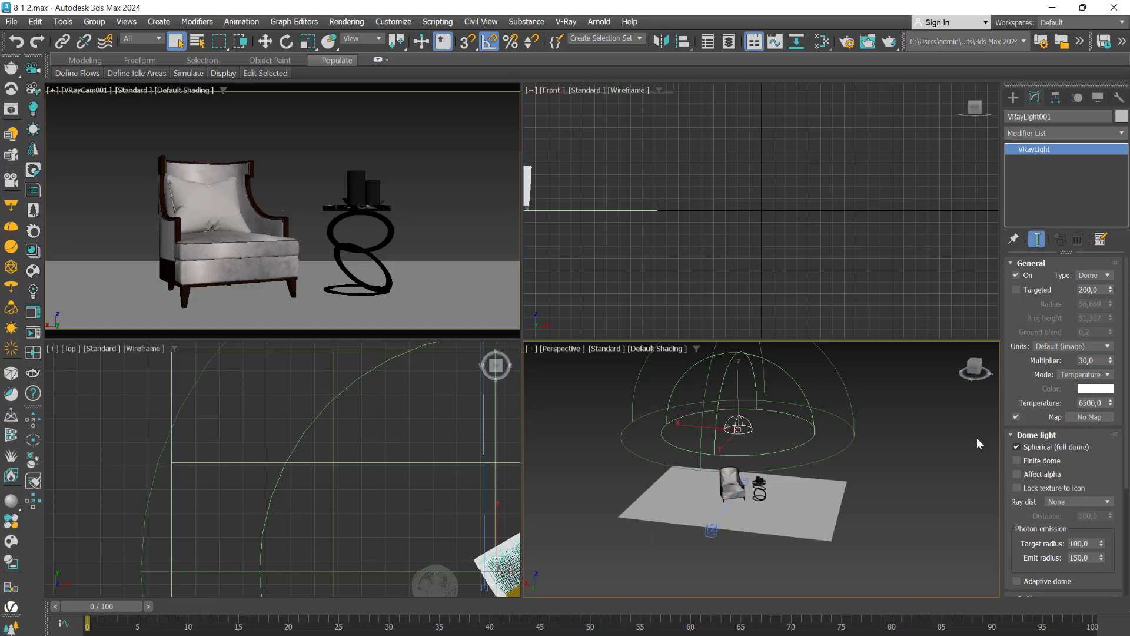
middle_click_drag(829, 553, 773, 502)
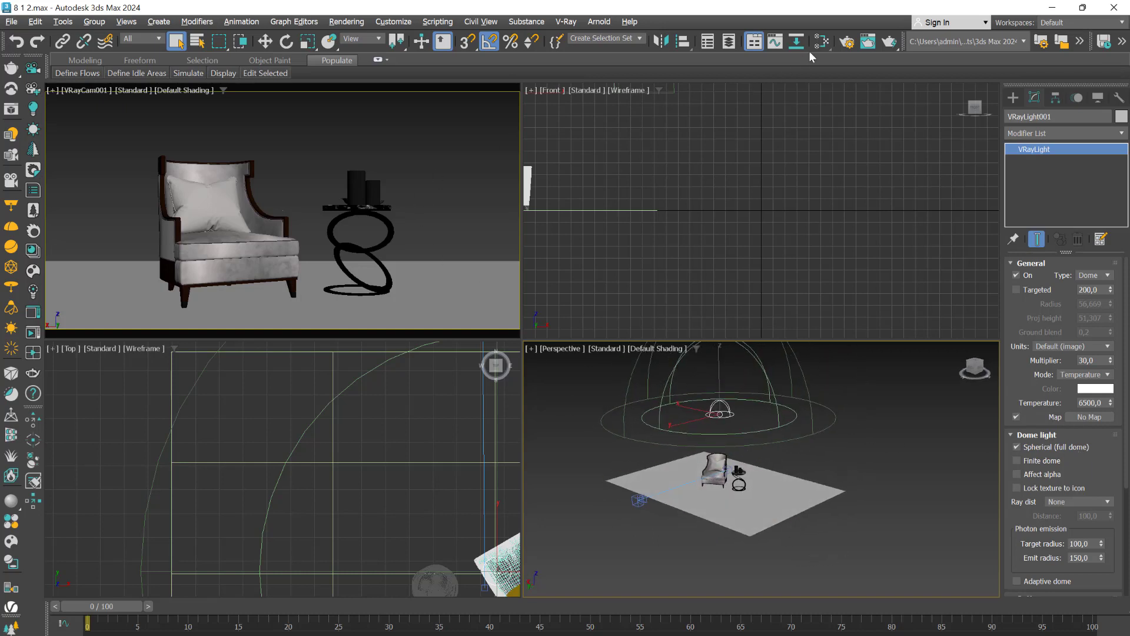
left_click(847, 41)
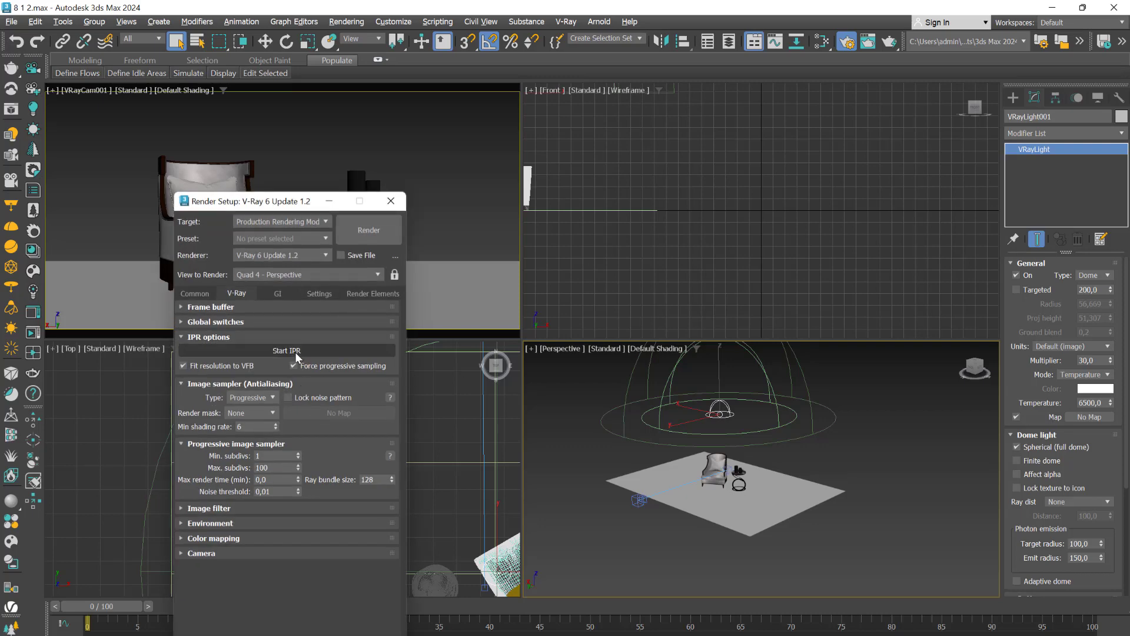
left_click(367, 352)
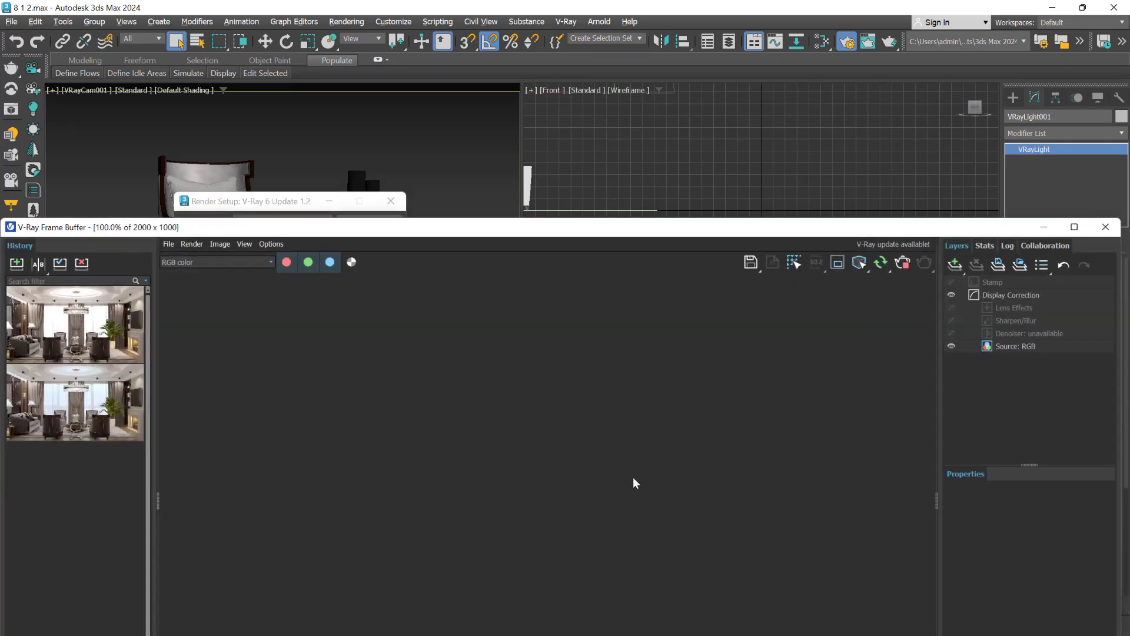
left_click_drag(739, 222, 357, 100)
middle_click_drag(780, 477, 887, 475)
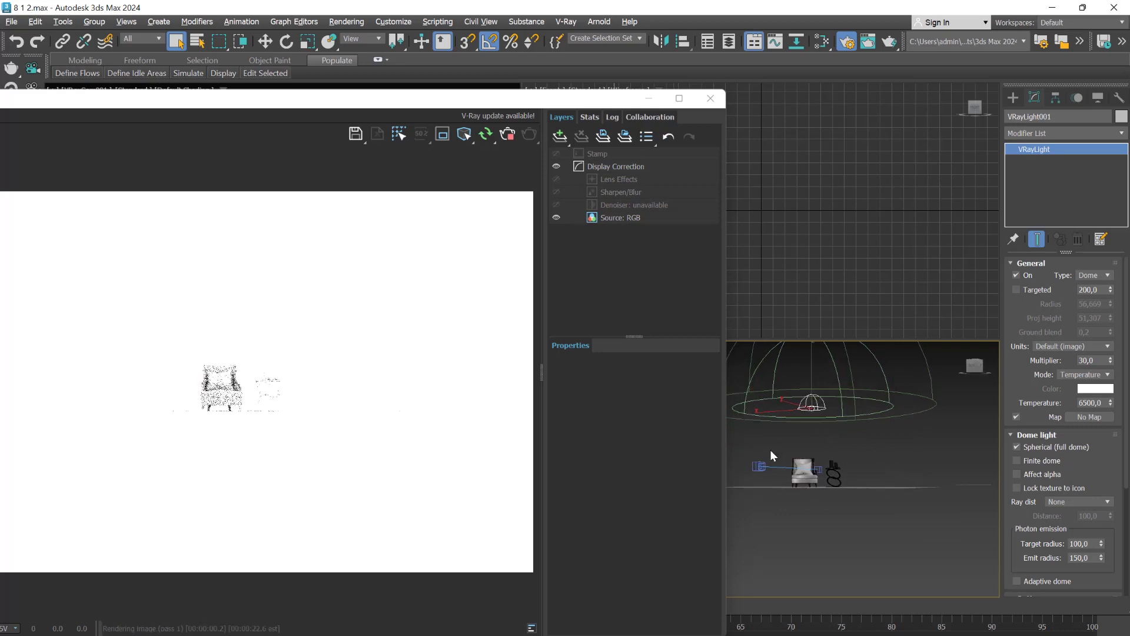
- Compare the render with Spherical (full dome) turned off and with Finite dome turned on, restoring each option after its test
left_click(1016, 447)
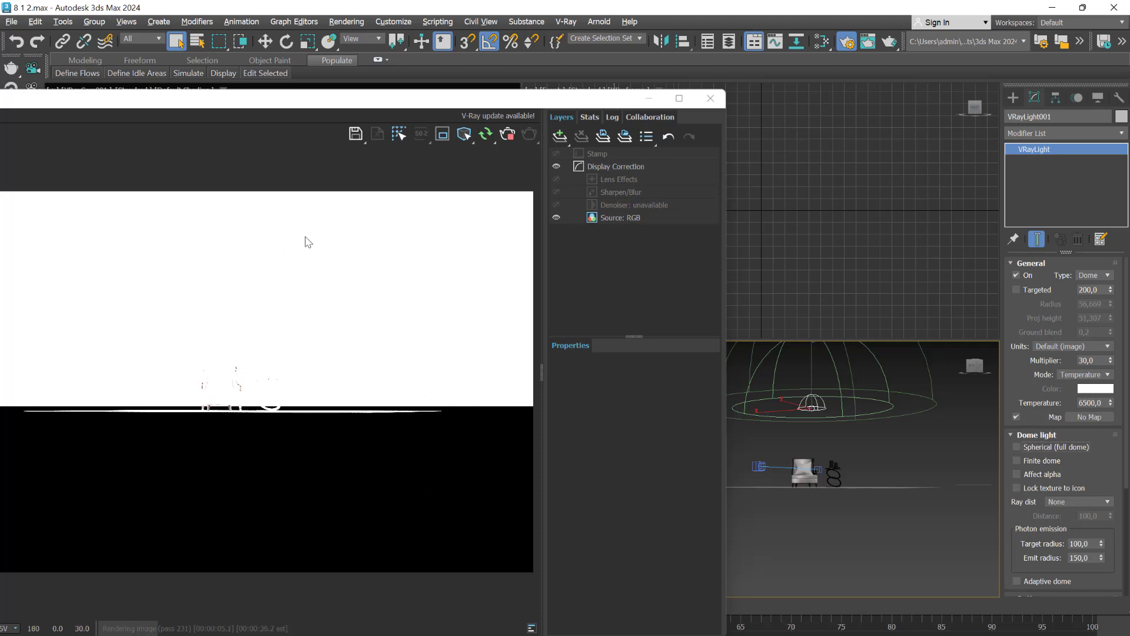
left_click(1017, 447)
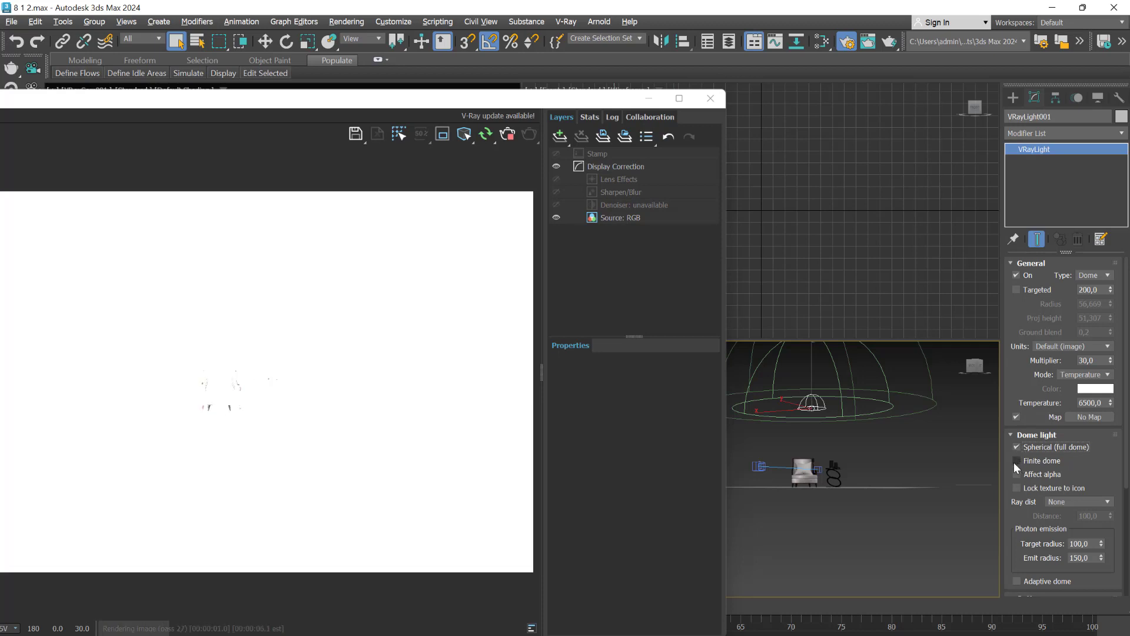
left_click(1017, 460)
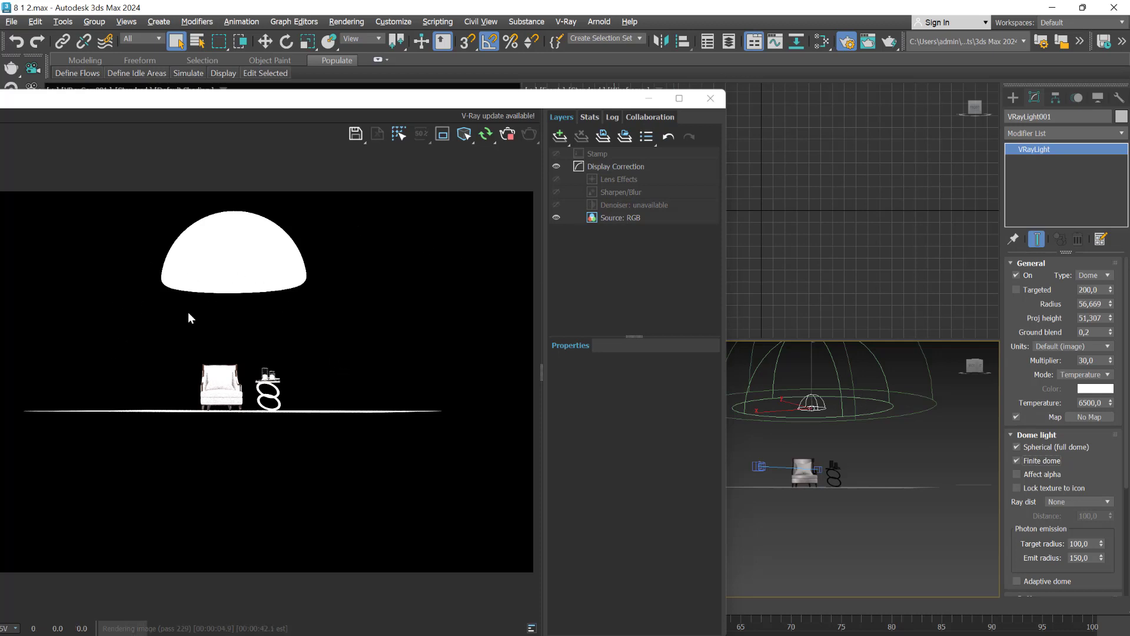
left_click(1017, 461)
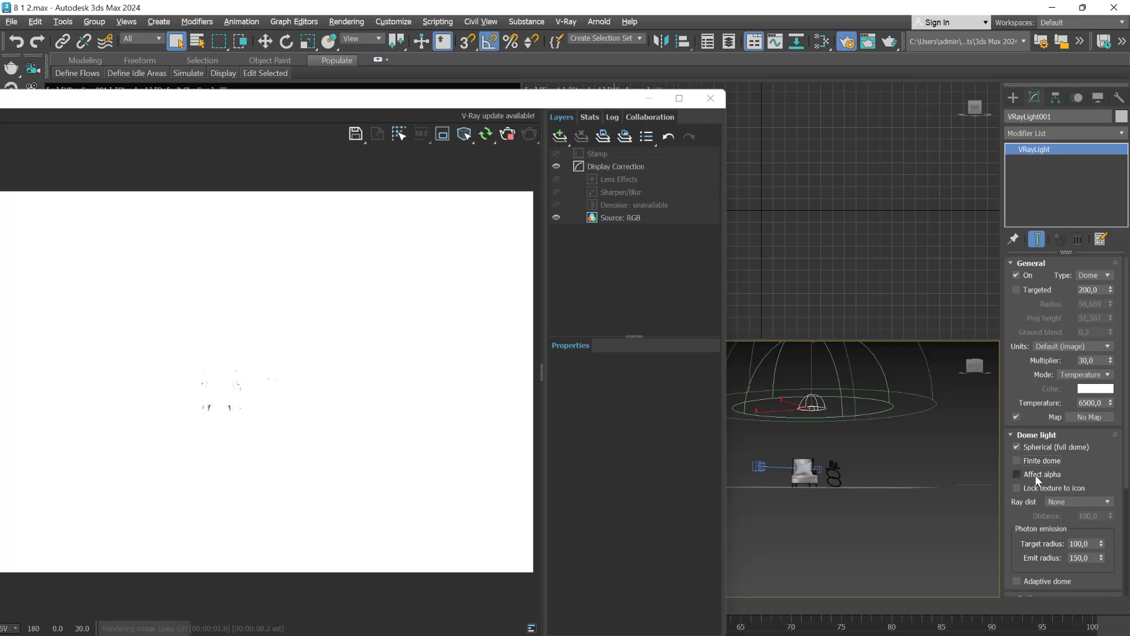
- Turn on the dome light's Affect alpha option, display the render's Alpha channel, and turn the option off again to compare
left_click(1017, 474)
left_click_drag(430, 104, 653, 214)
left_click_drag(726, 246, 736, 228)
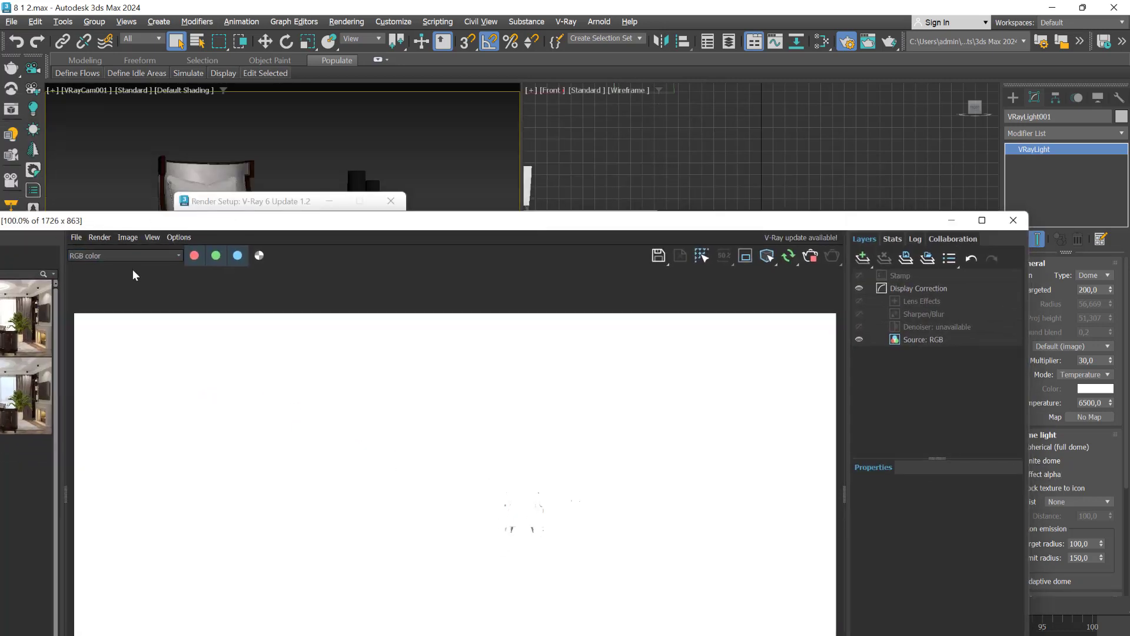
left_click(178, 255)
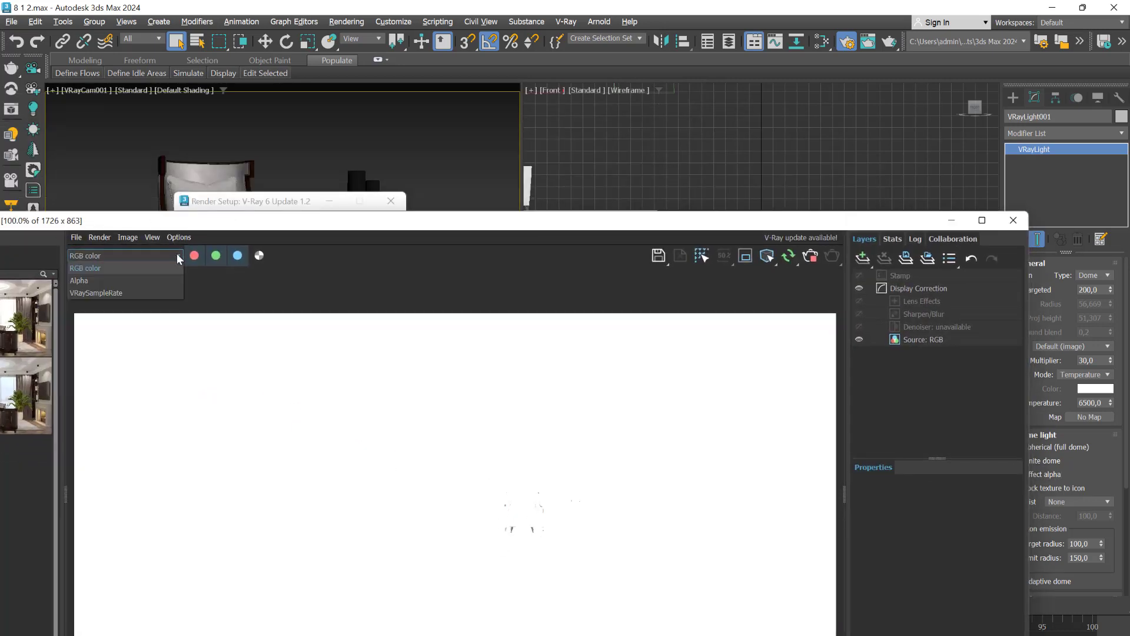
left_click(83, 281)
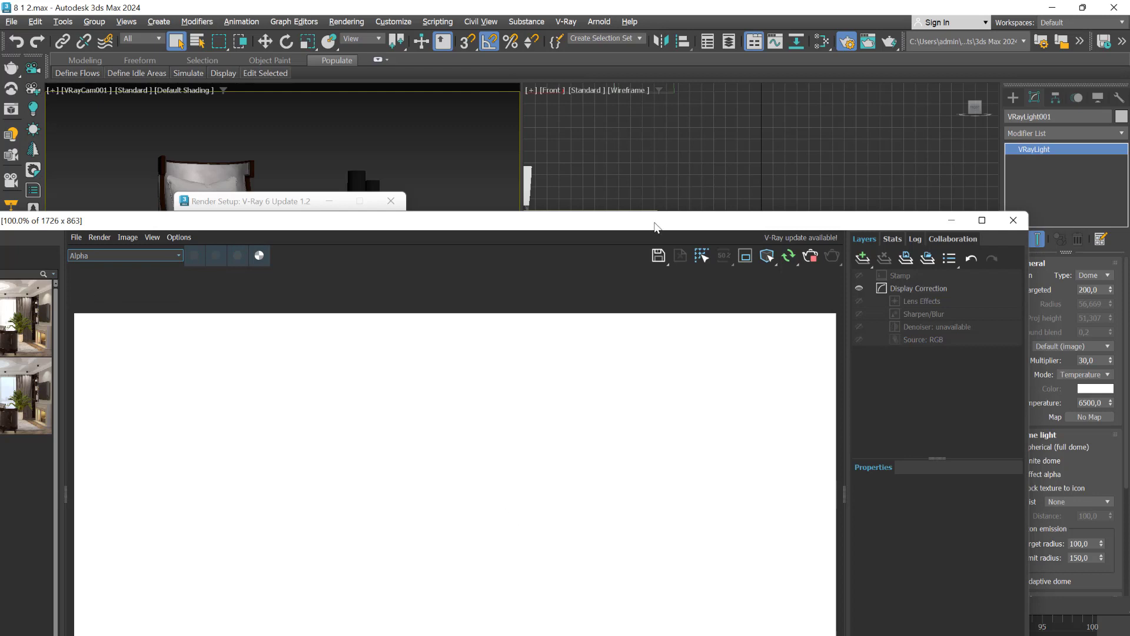
left_click_drag(656, 227, 492, 96)
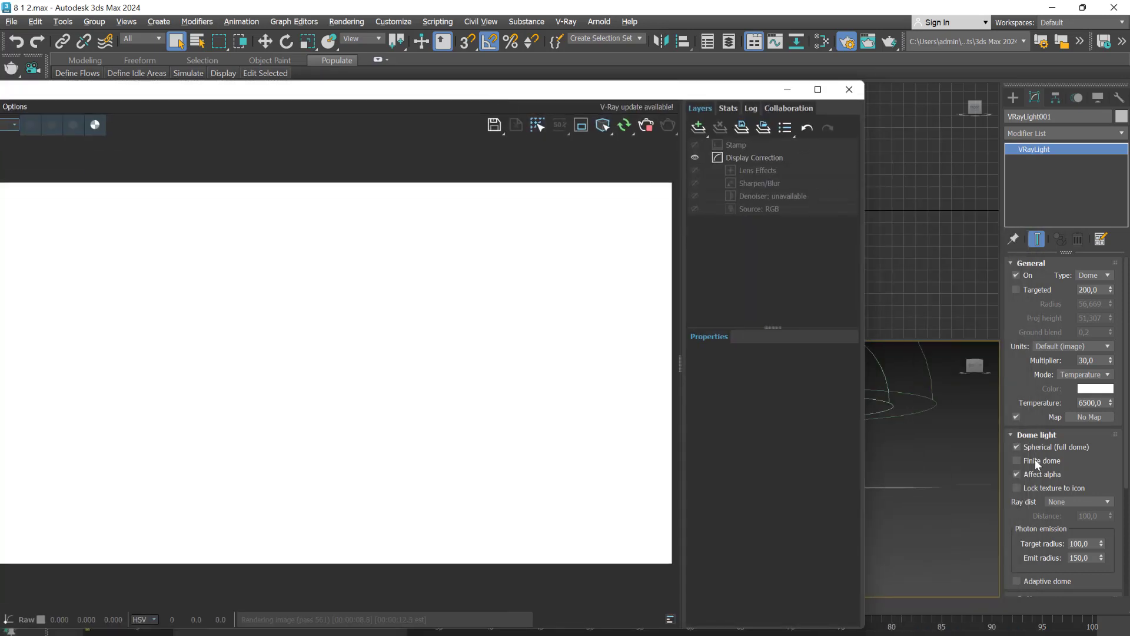
left_click(1017, 475)
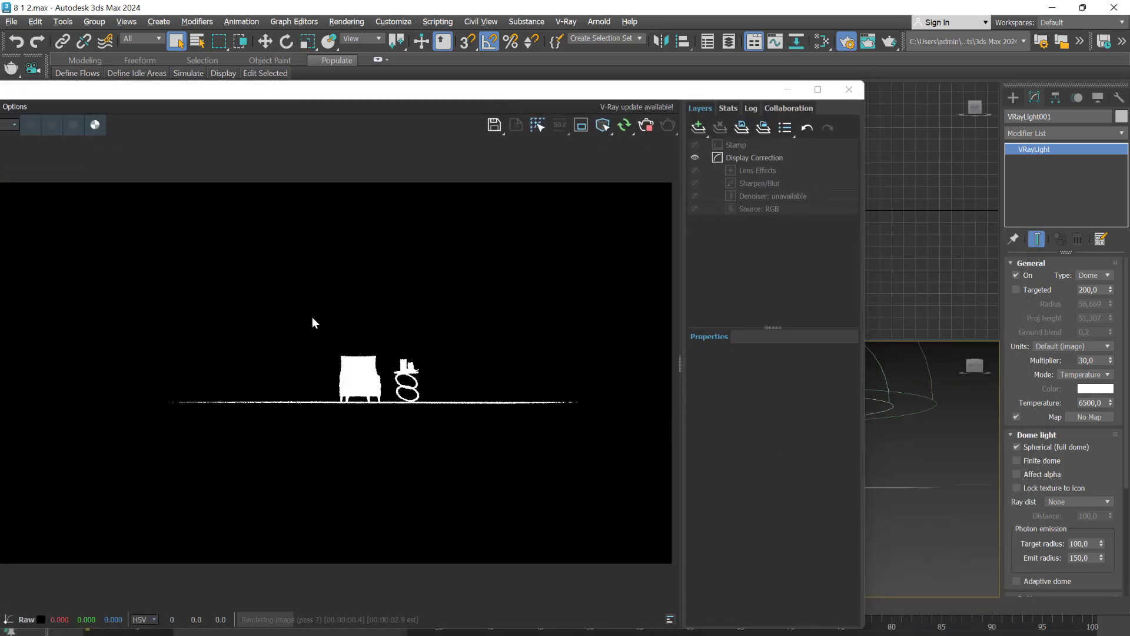
- Orbit the perspective view slightly and examine the dome light's Ray dist choices, keeping None
middle_click_drag(962, 444, 922, 439, "alt")
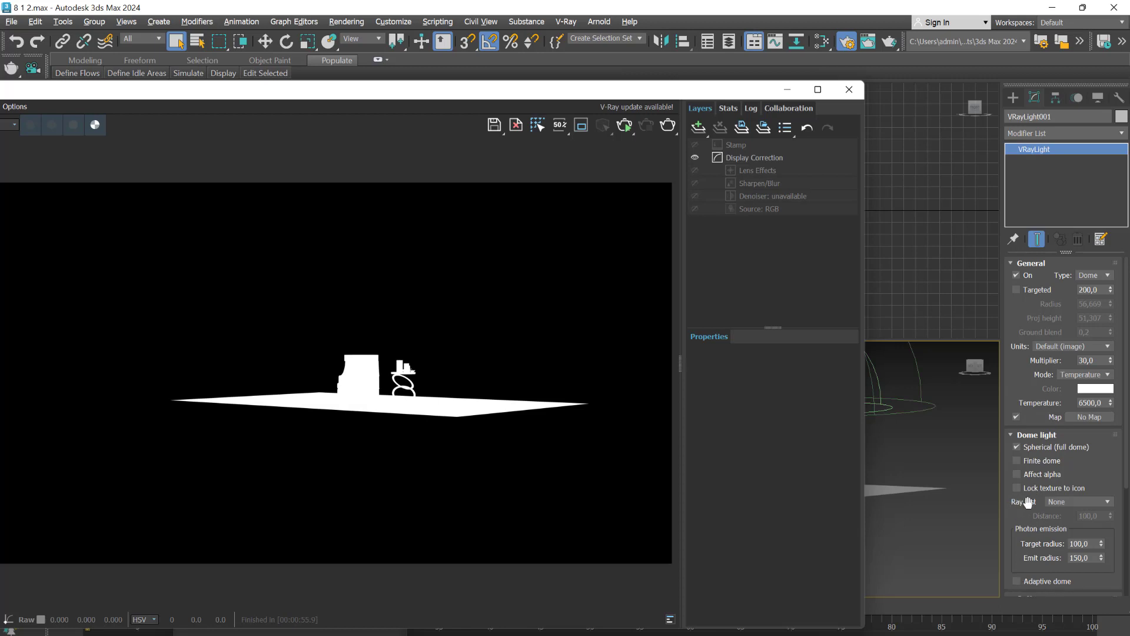
left_click(1090, 503)
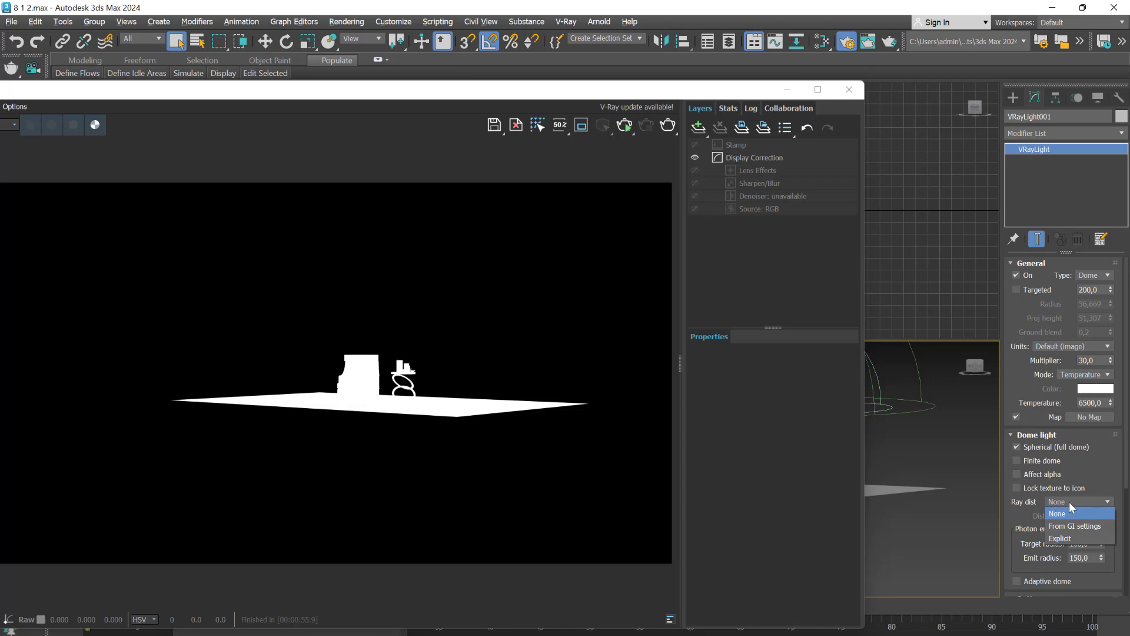
left_click(1069, 502)
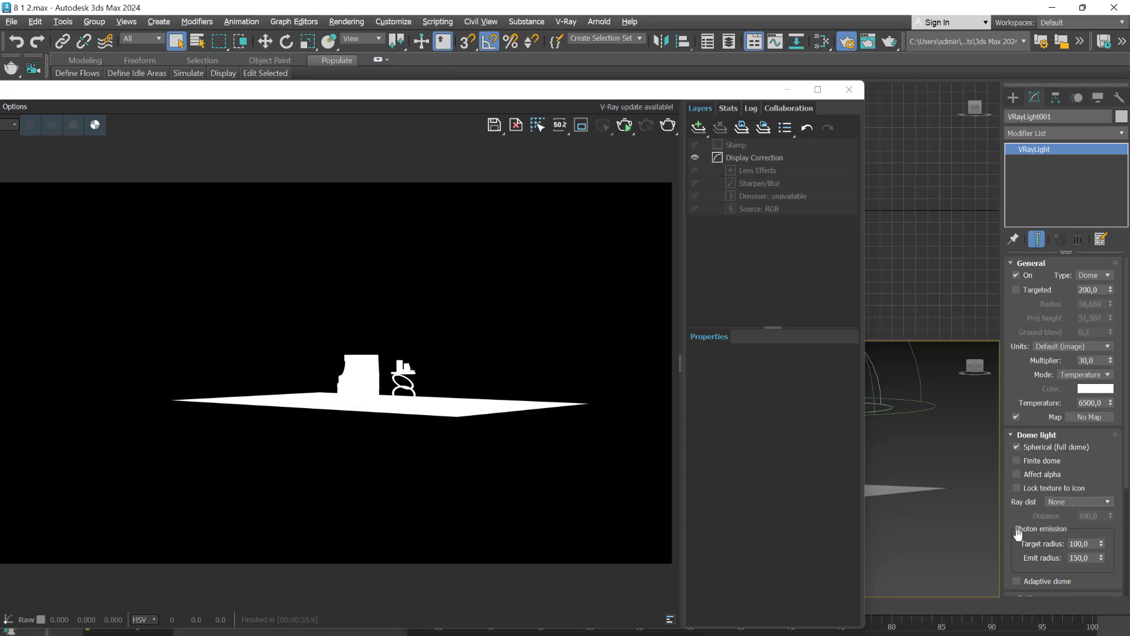